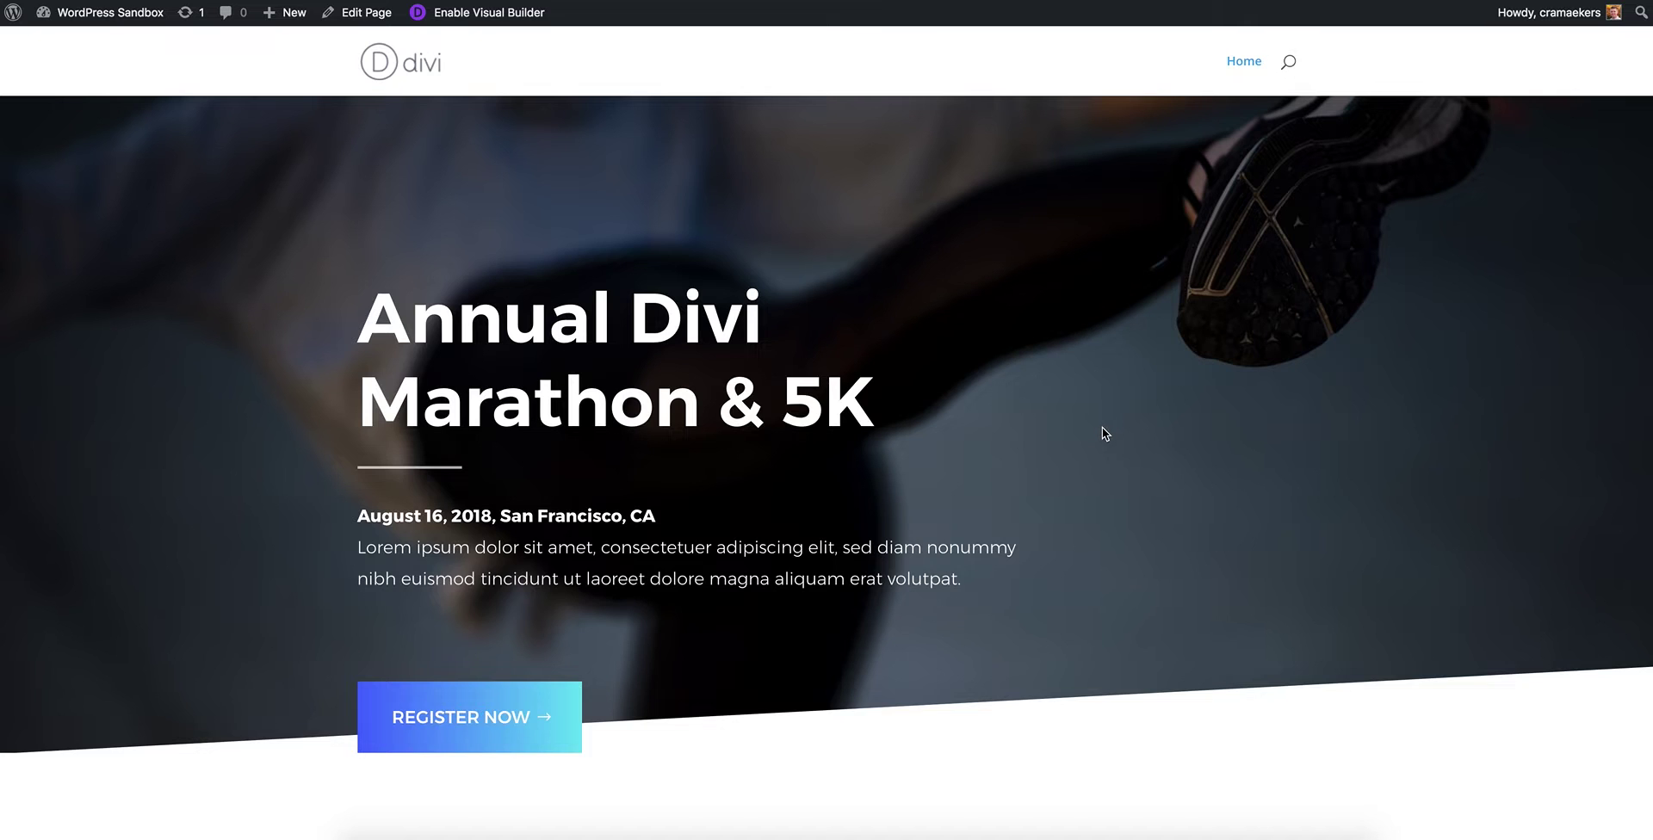
# - From the admin dashboard, open the Installed Plugins list
pyautogui.scroll(-3, 1104, 434)
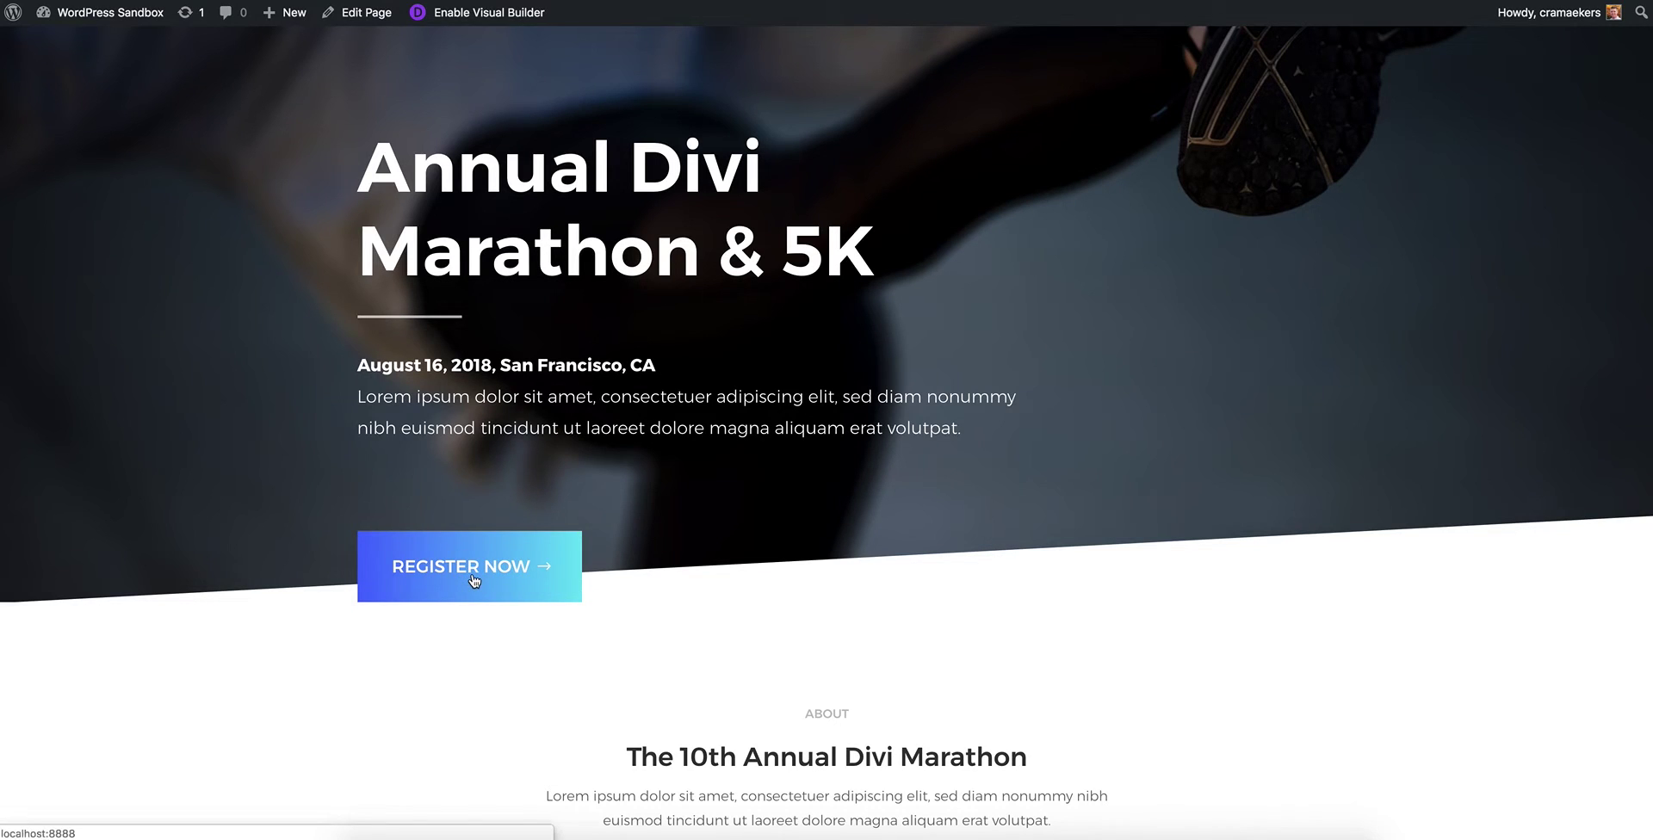
pyautogui.scroll(1, 479, 578)
pyautogui.scroll(3, 480, 579)
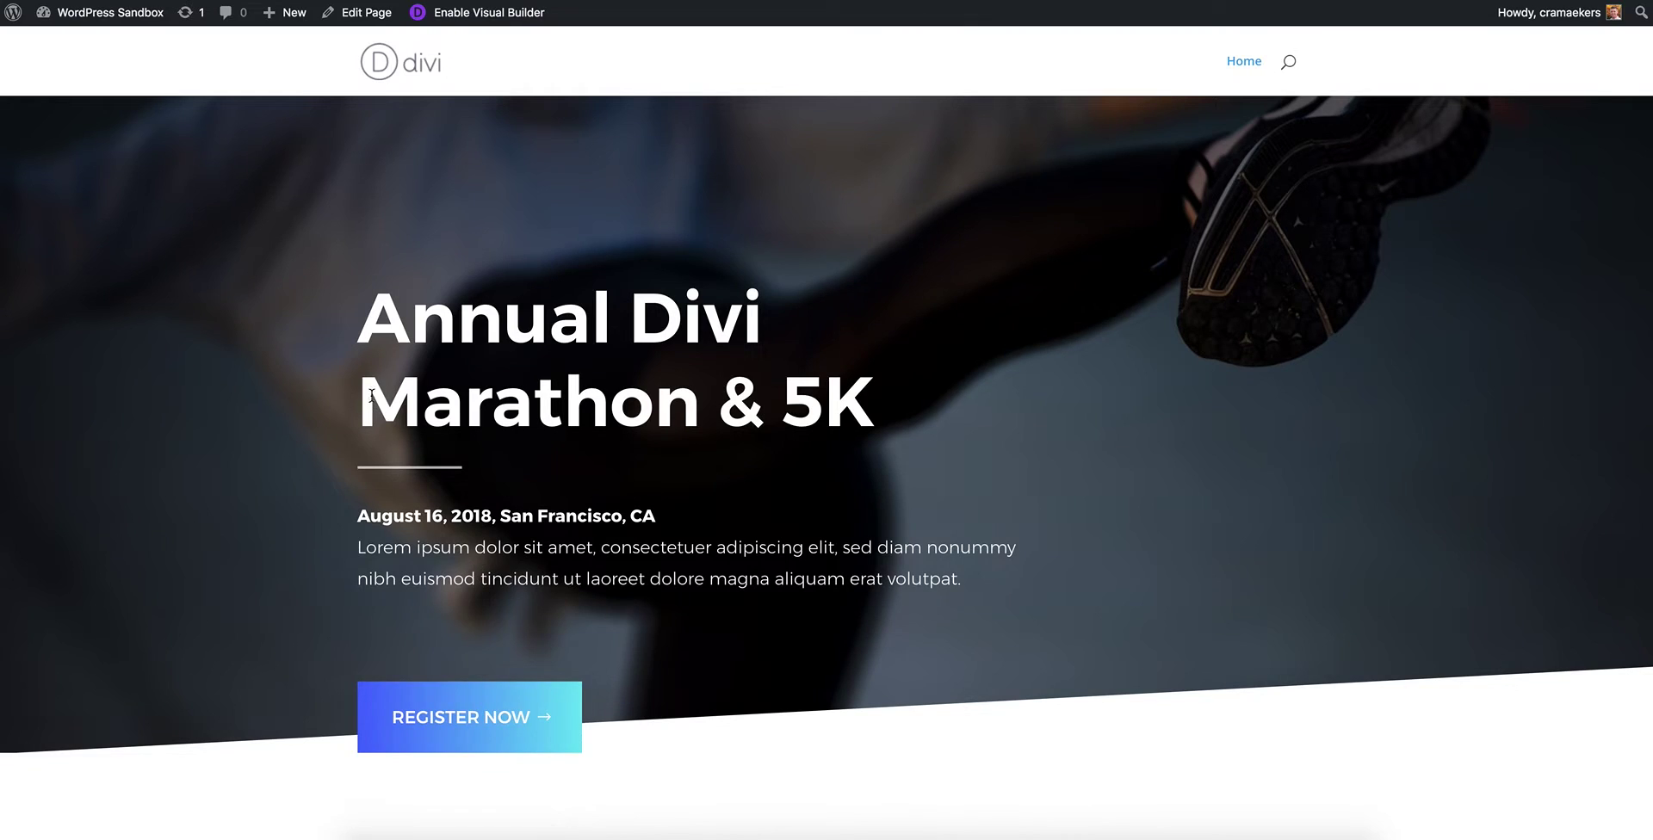
pyautogui.click(104, 18)
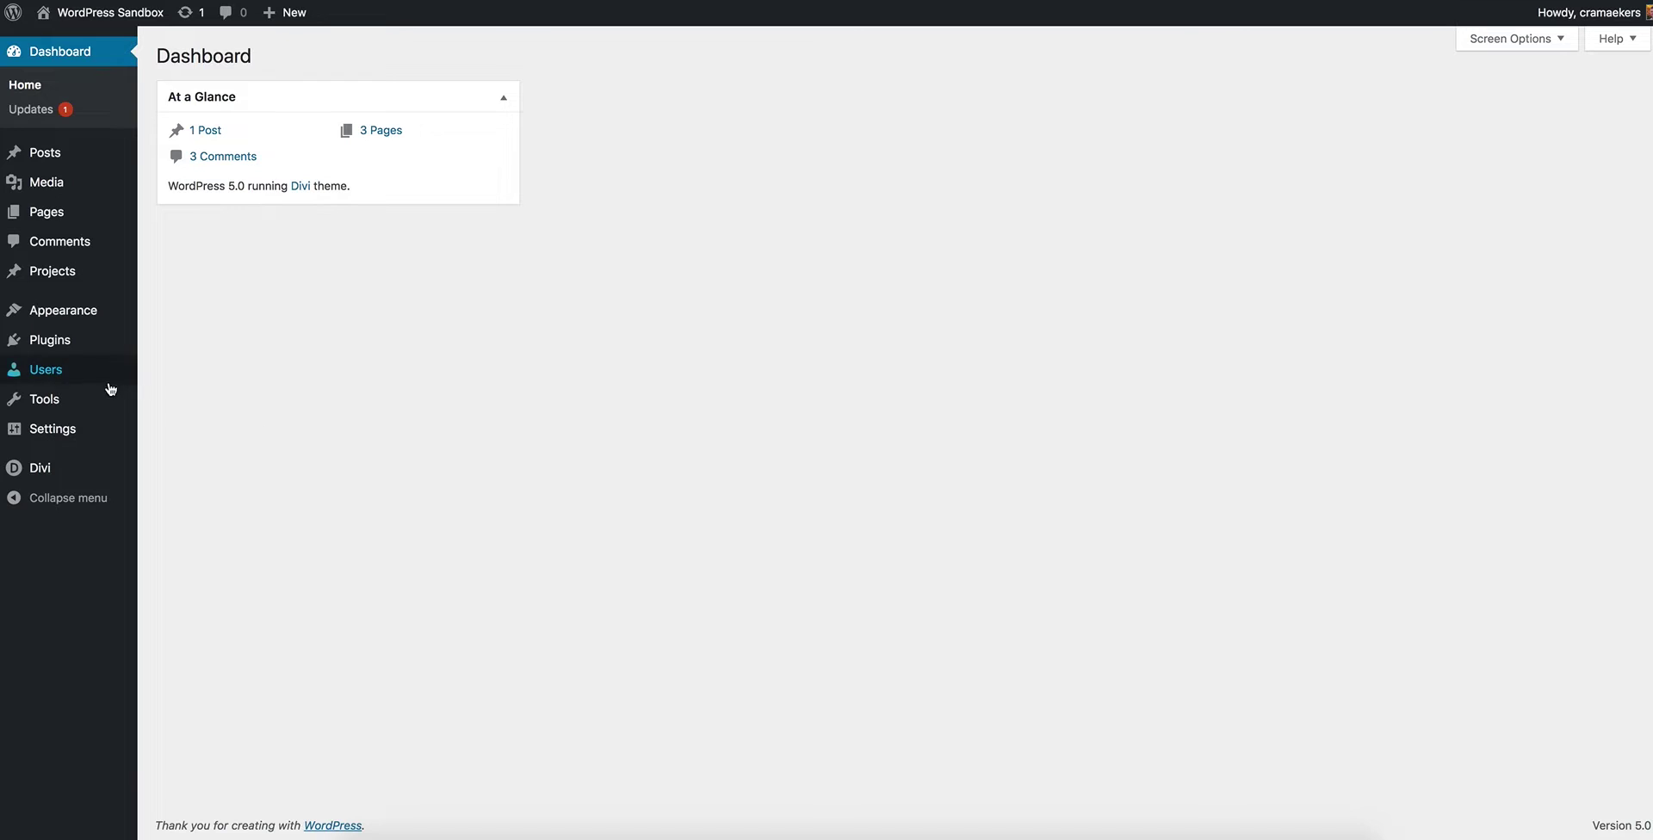
pyautogui.moveTo(51, 340)
pyautogui.click(198, 340)
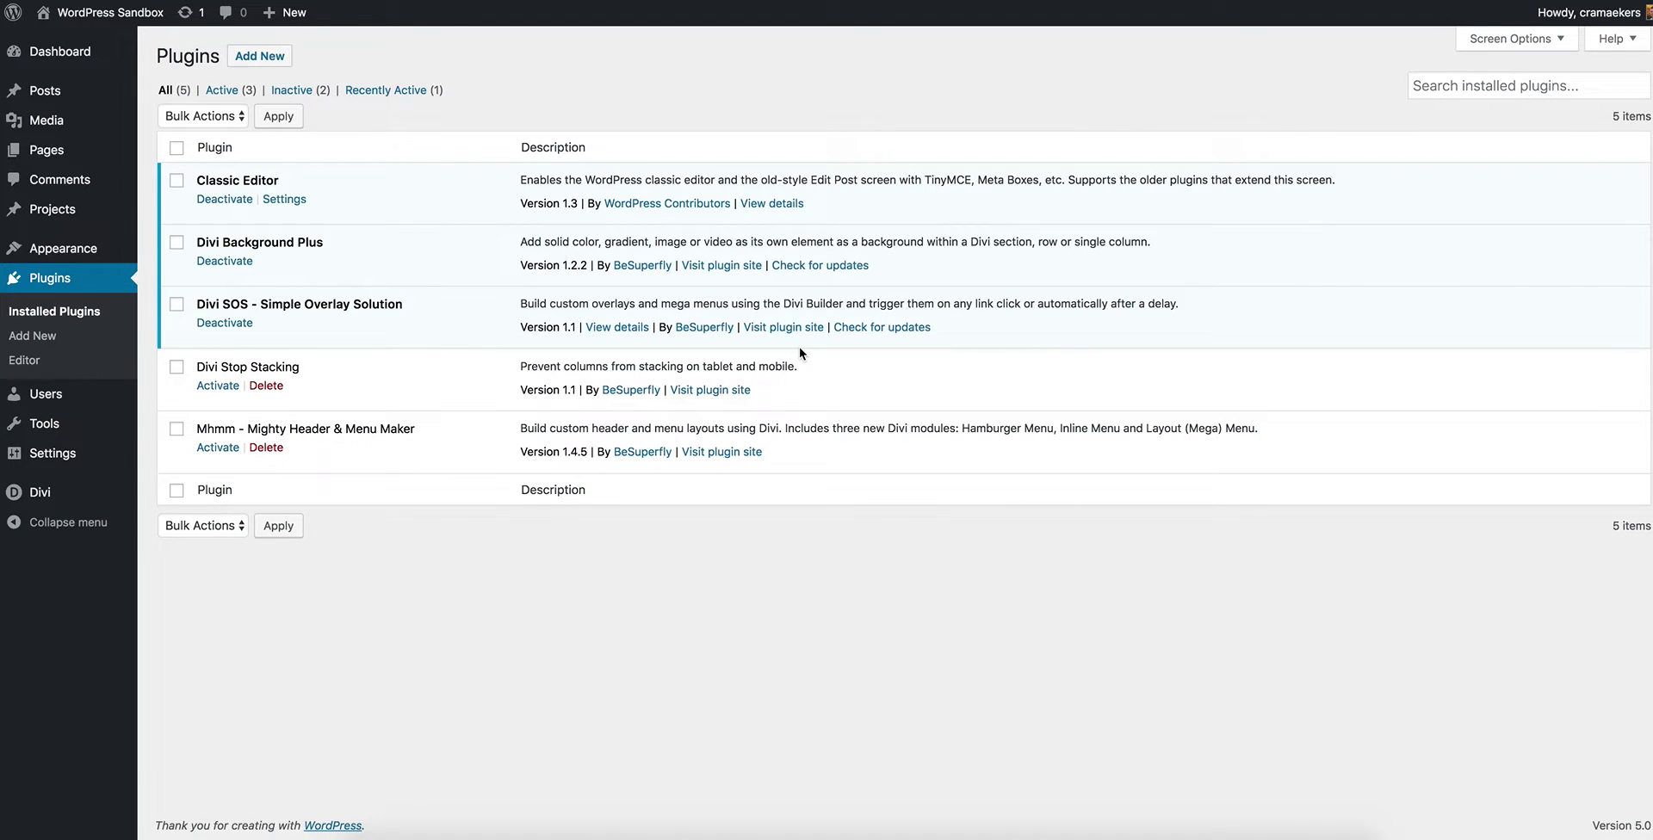
# - Check the Divi SOS - Simple Overlay Solution entry, then open the Divi Library's SOS layouts list
pyautogui.moveTo(205, 303); pyautogui.dragTo(405, 313)
pyautogui.click(343, 313)
pyautogui.moveTo(35, 495)
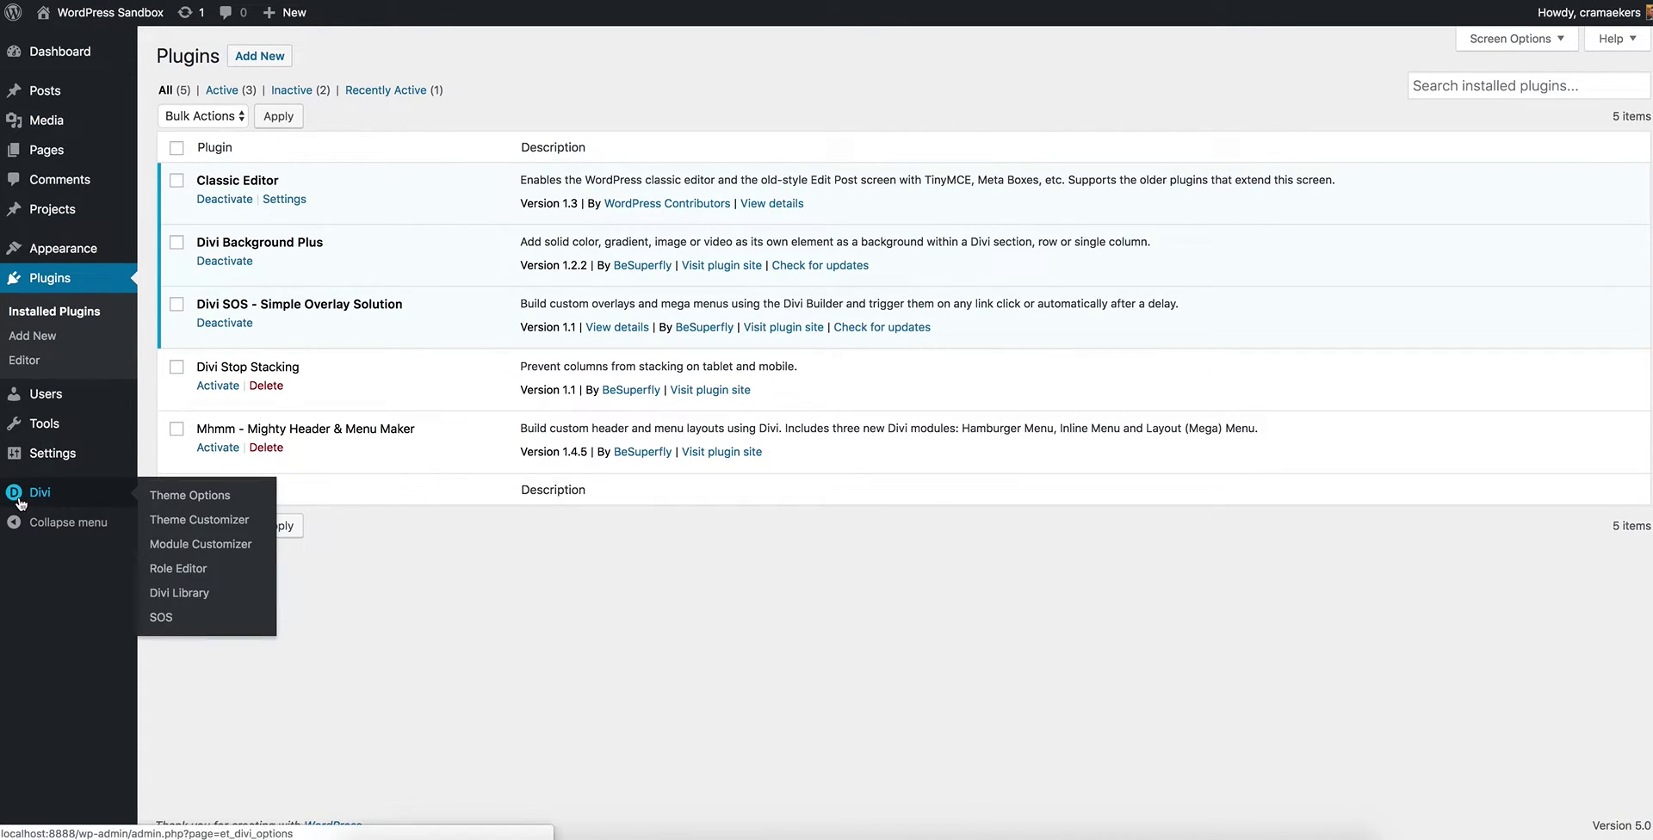
pyautogui.click(160, 618)
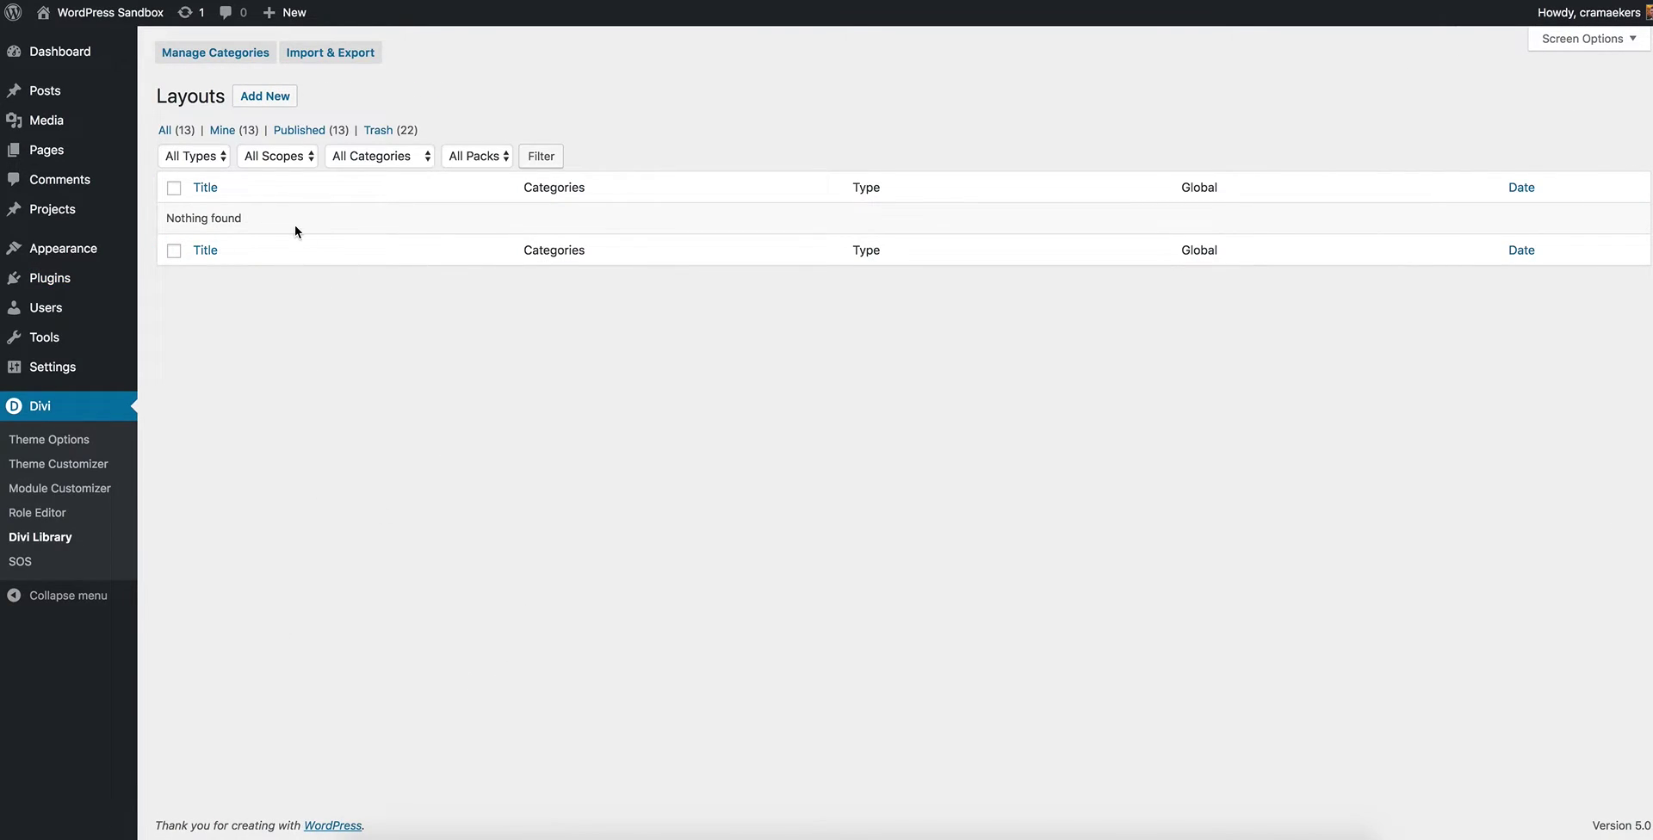
# - Open the Divi Library's Import & Export options to bring in the SOS demo layouts
pyautogui.click(330, 53)
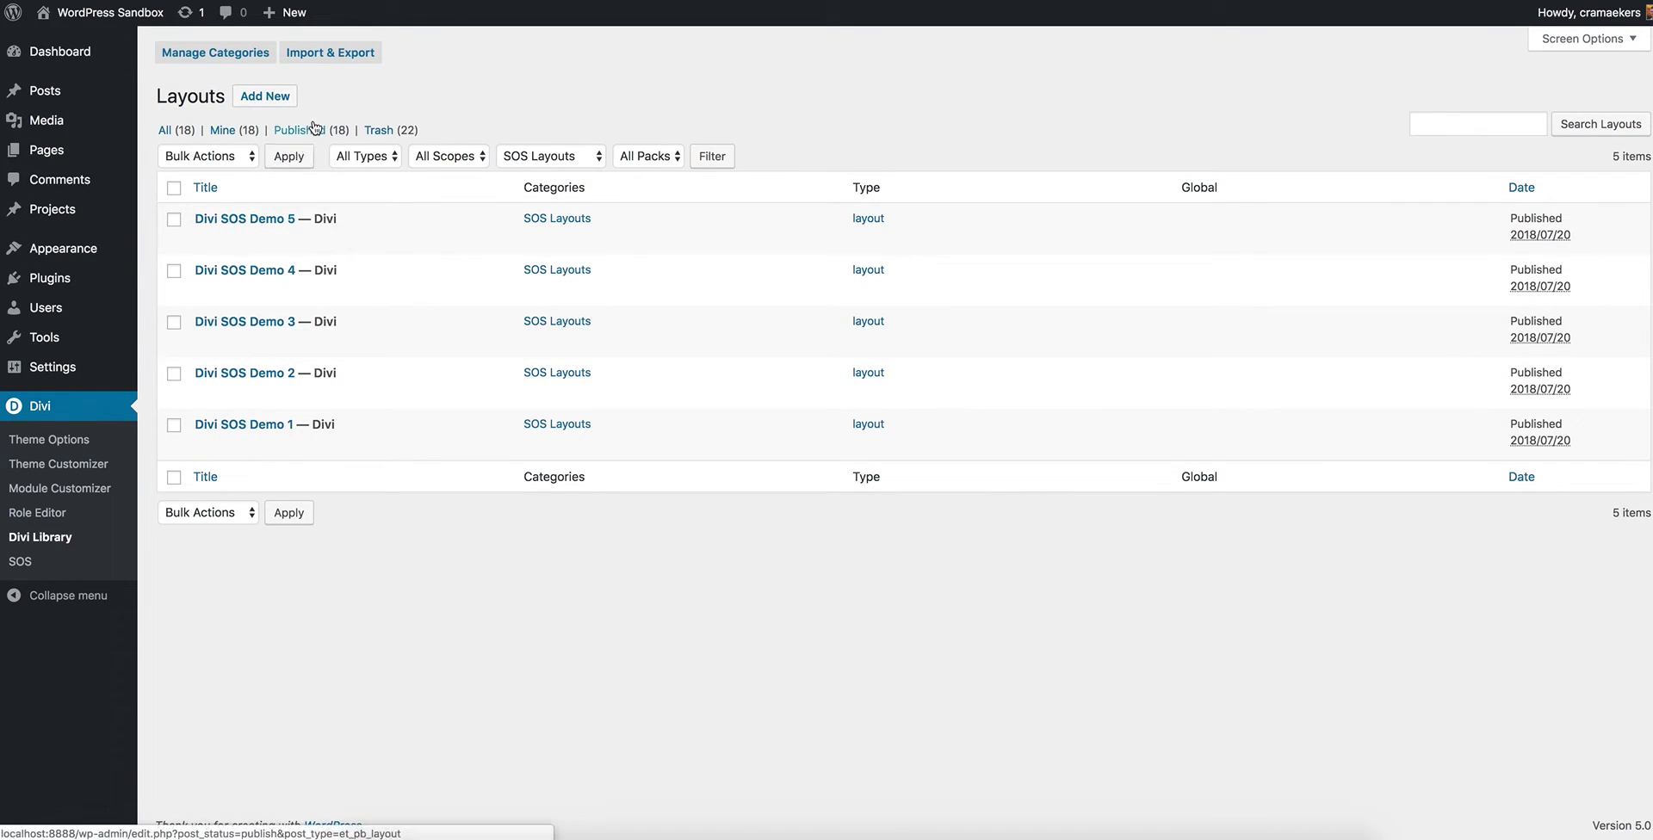
pyautogui.click(258, 99)
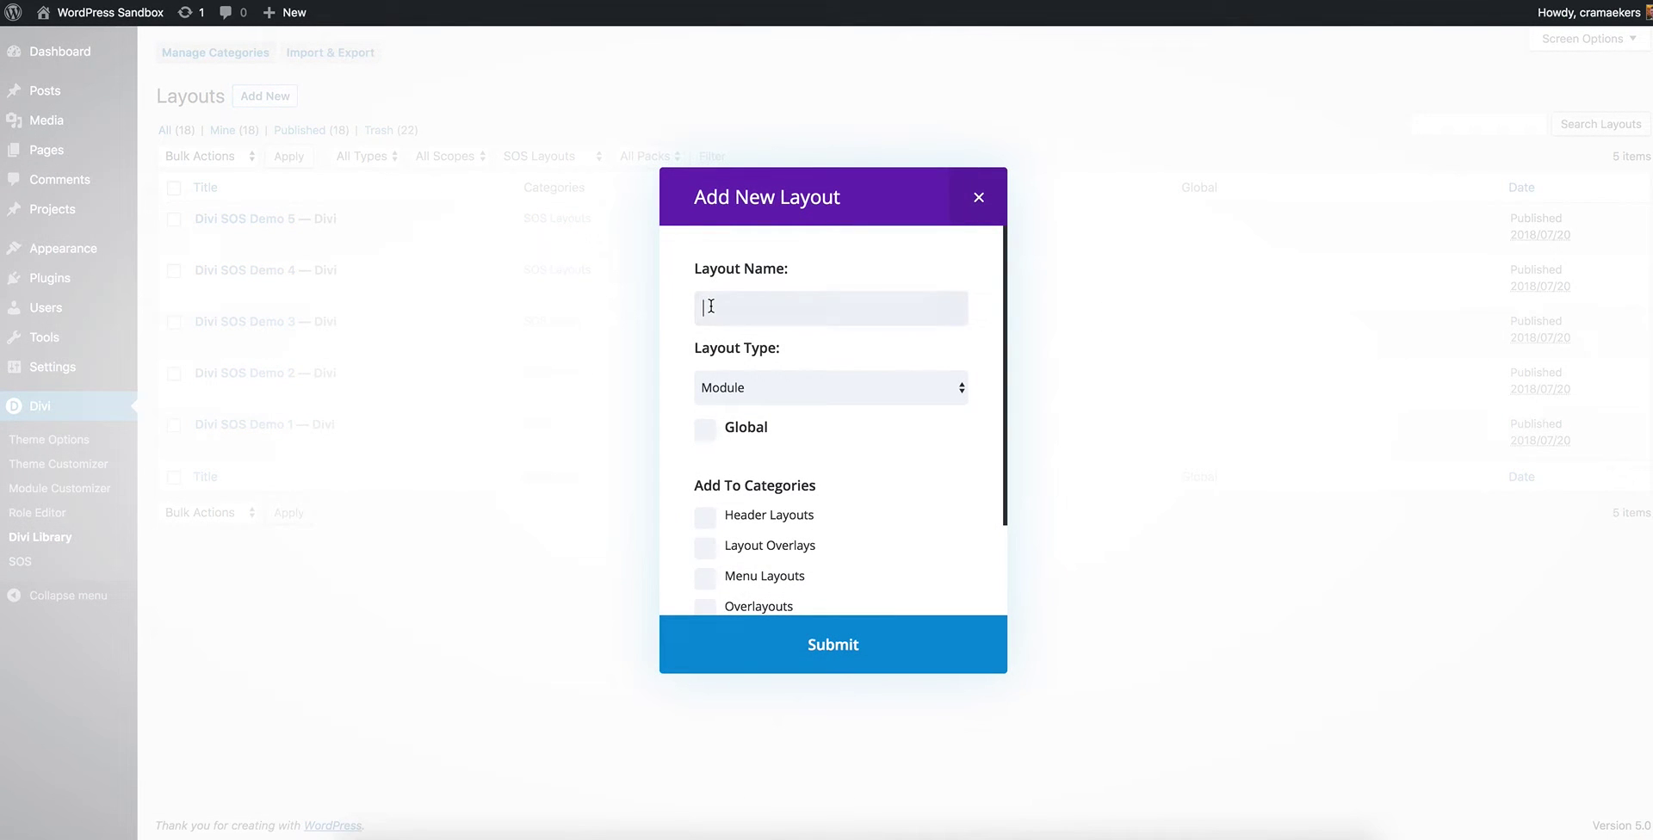
pyautogui.click(722, 313)
pyautogui.write('Layout Name')
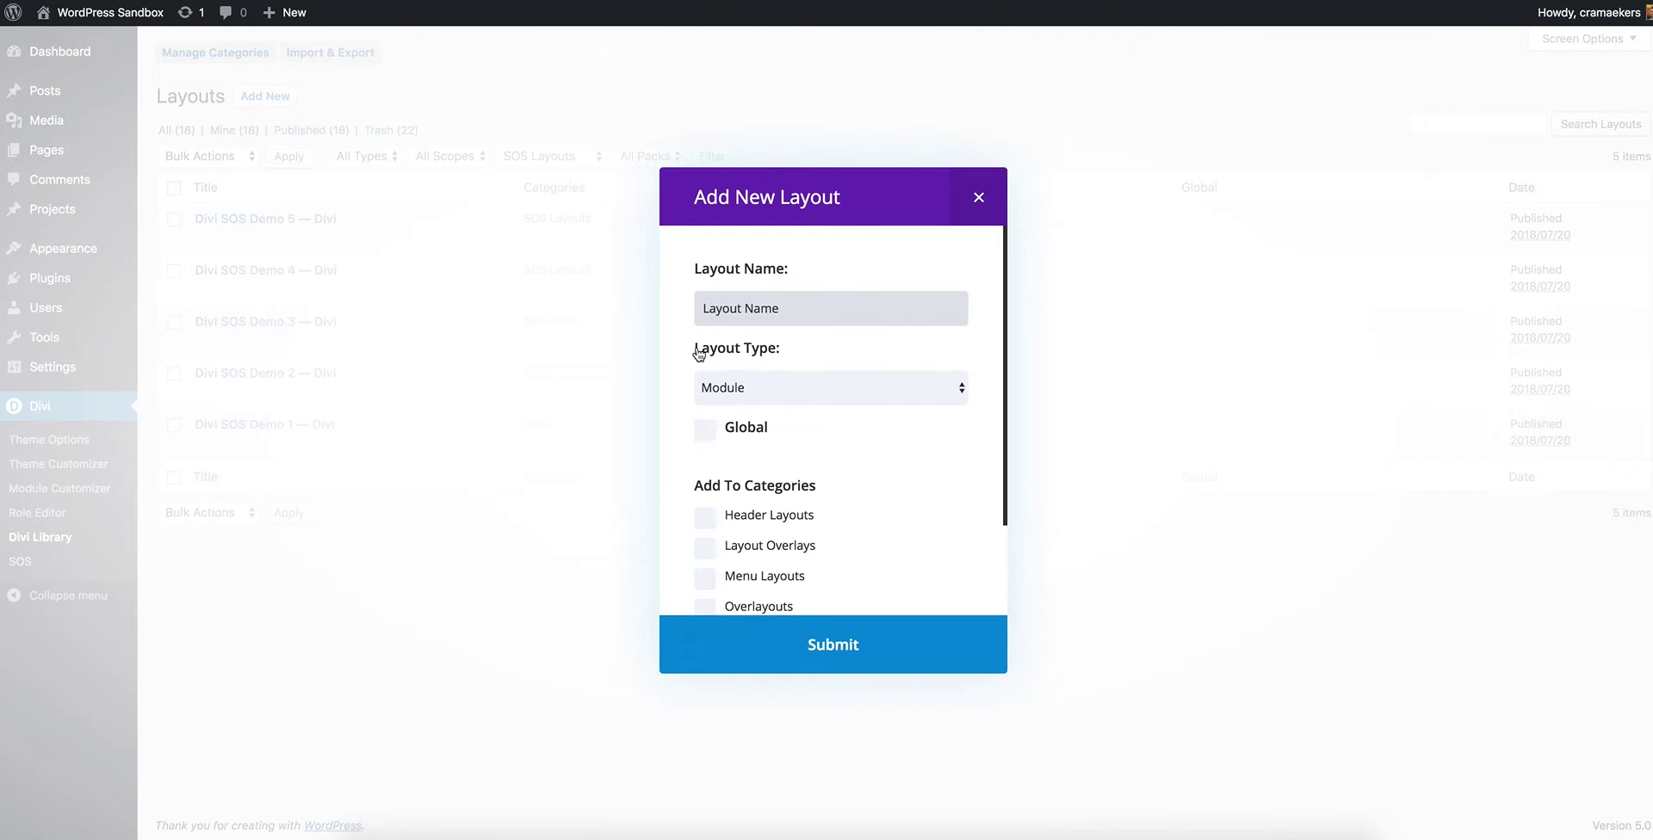
pyautogui.click(757, 394)
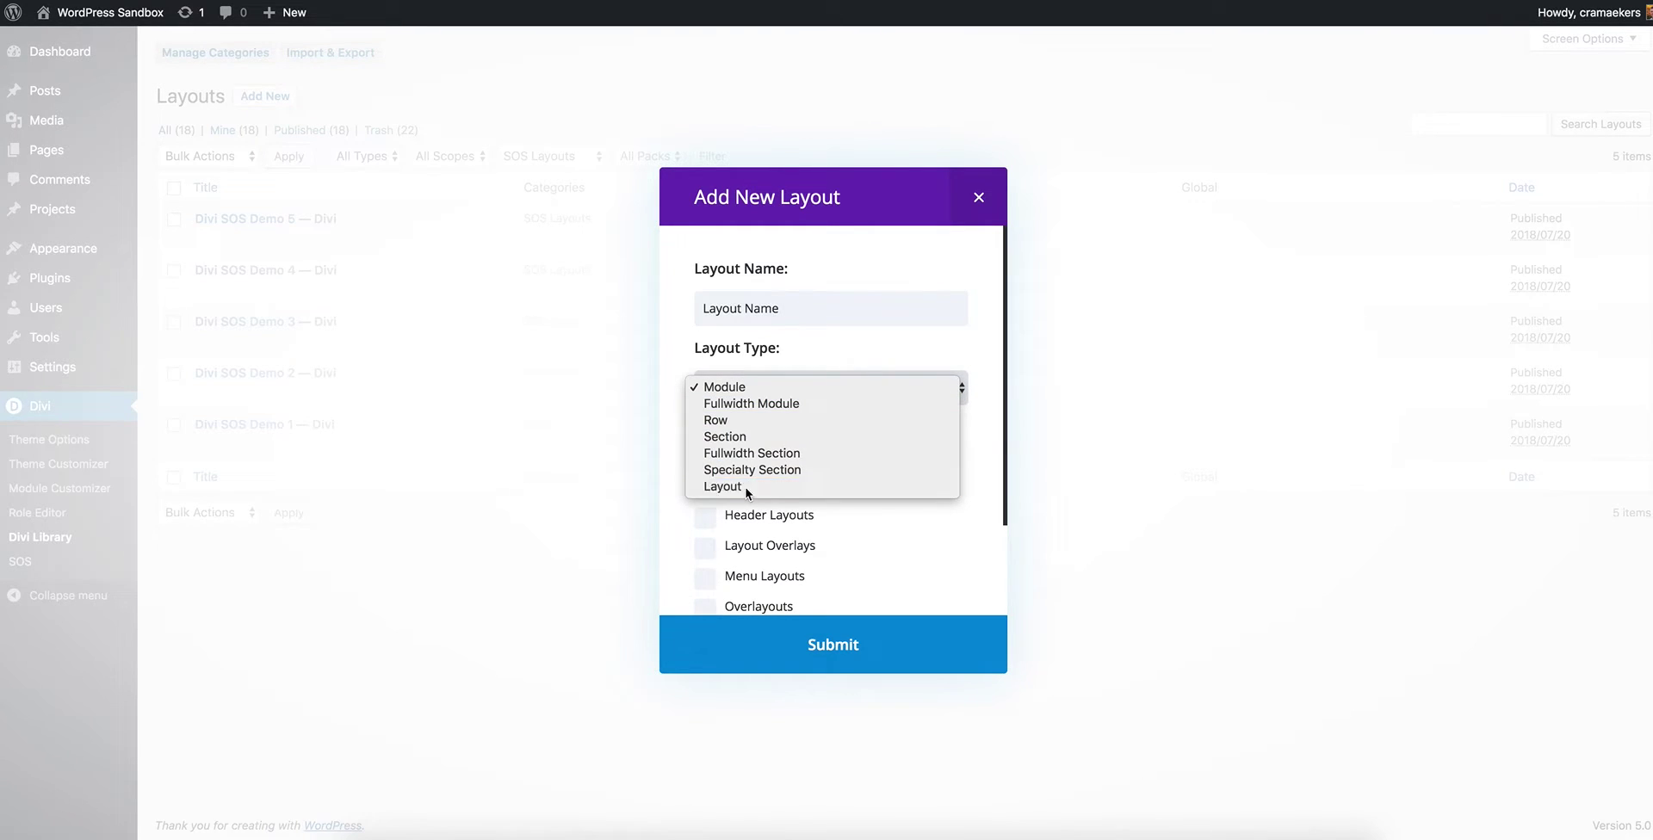
pyautogui.click(746, 489)
pyautogui.scroll(-2, 766, 491)
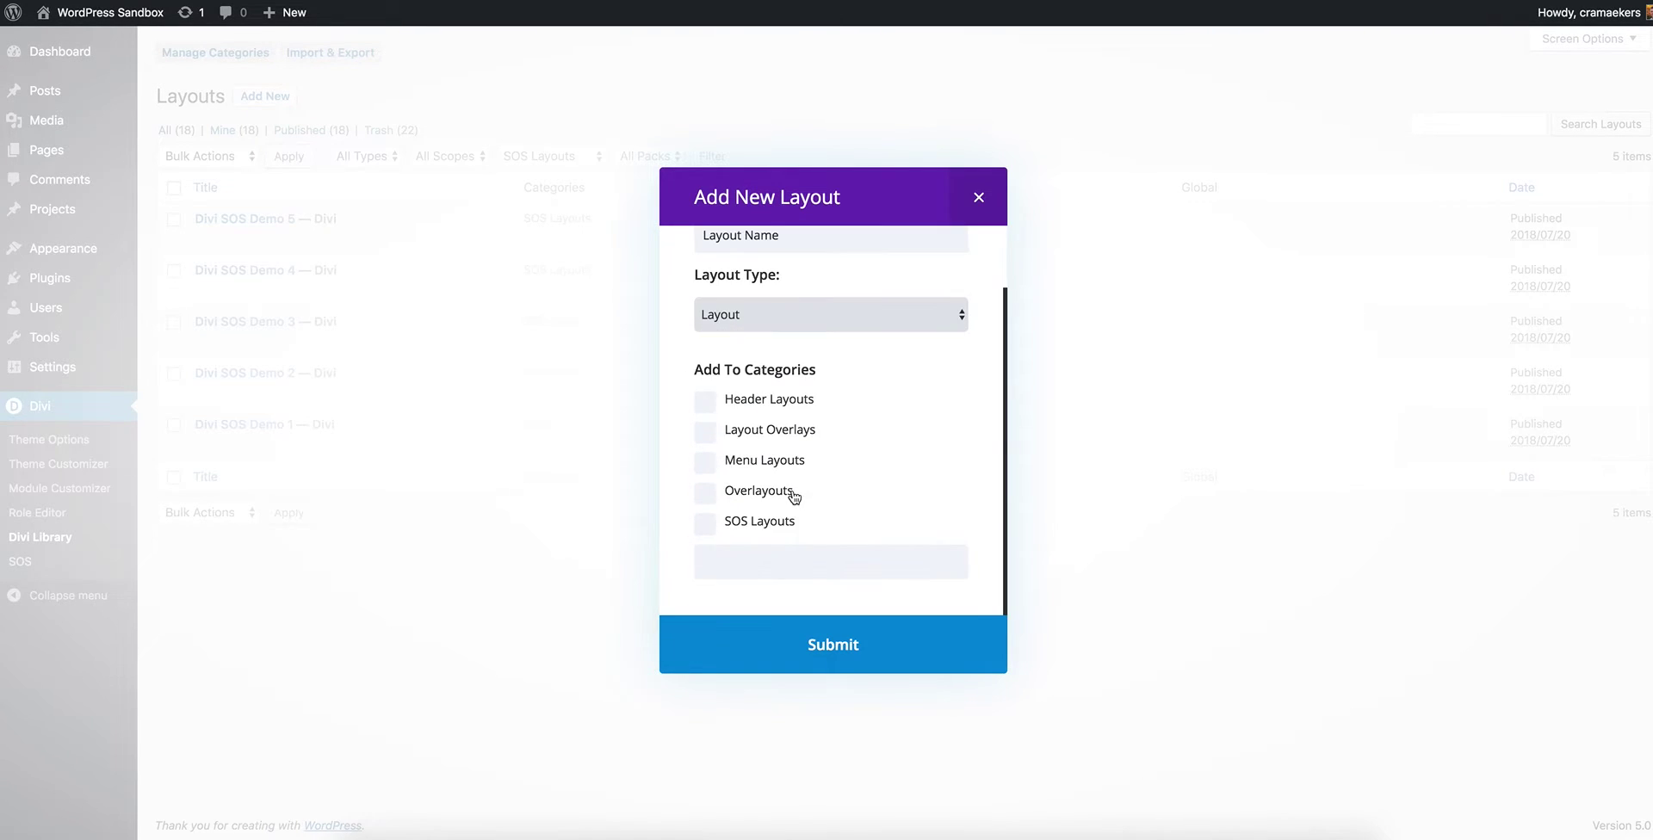
pyautogui.click(711, 527)
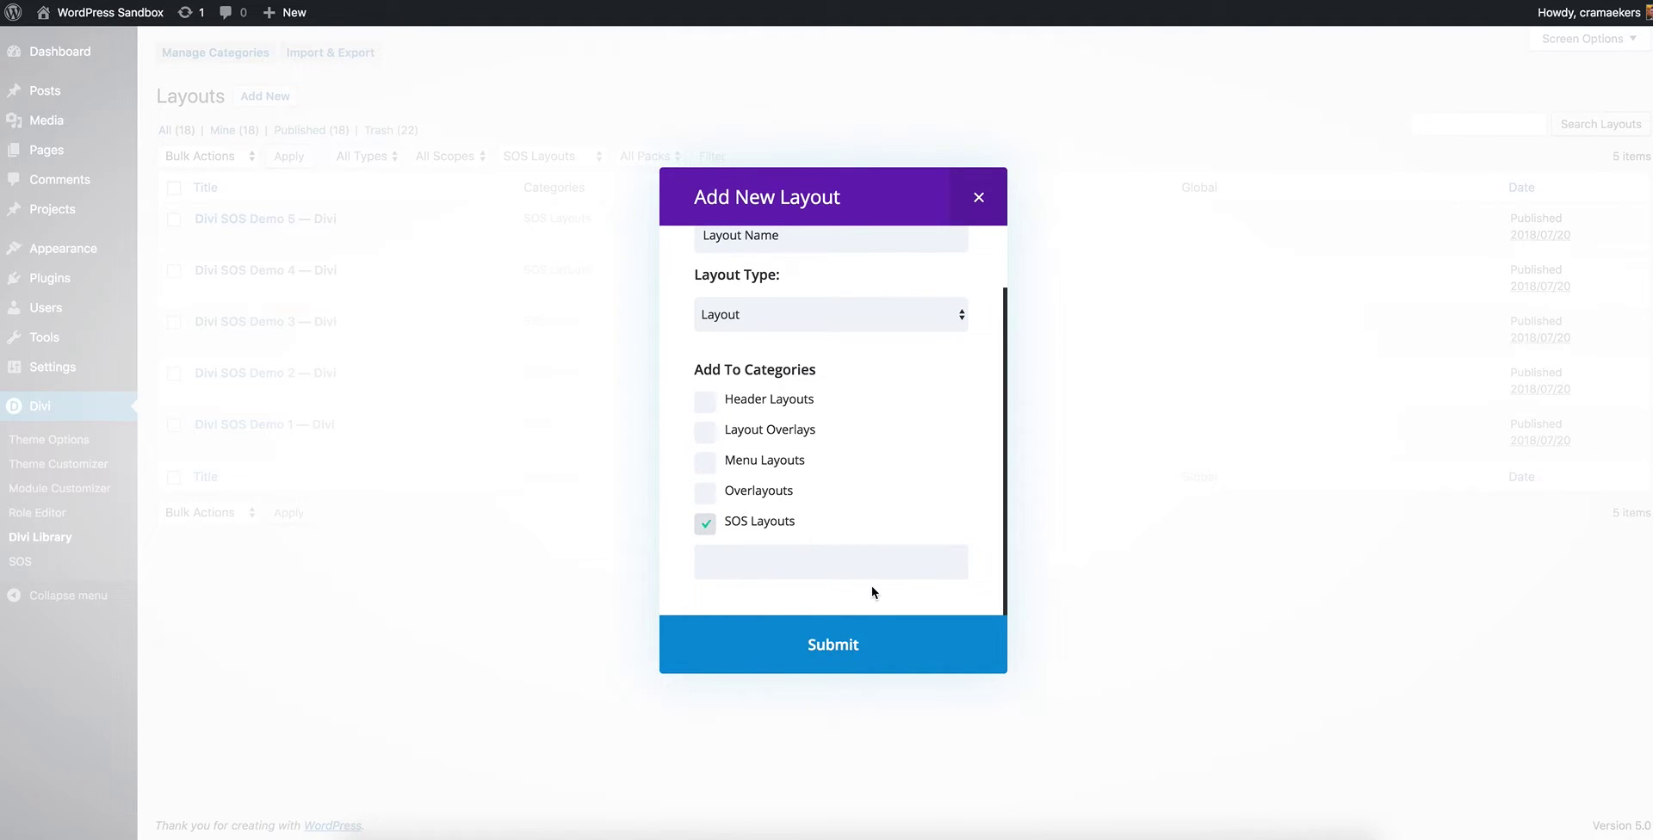
pyautogui.scroll(2, 962, 317)
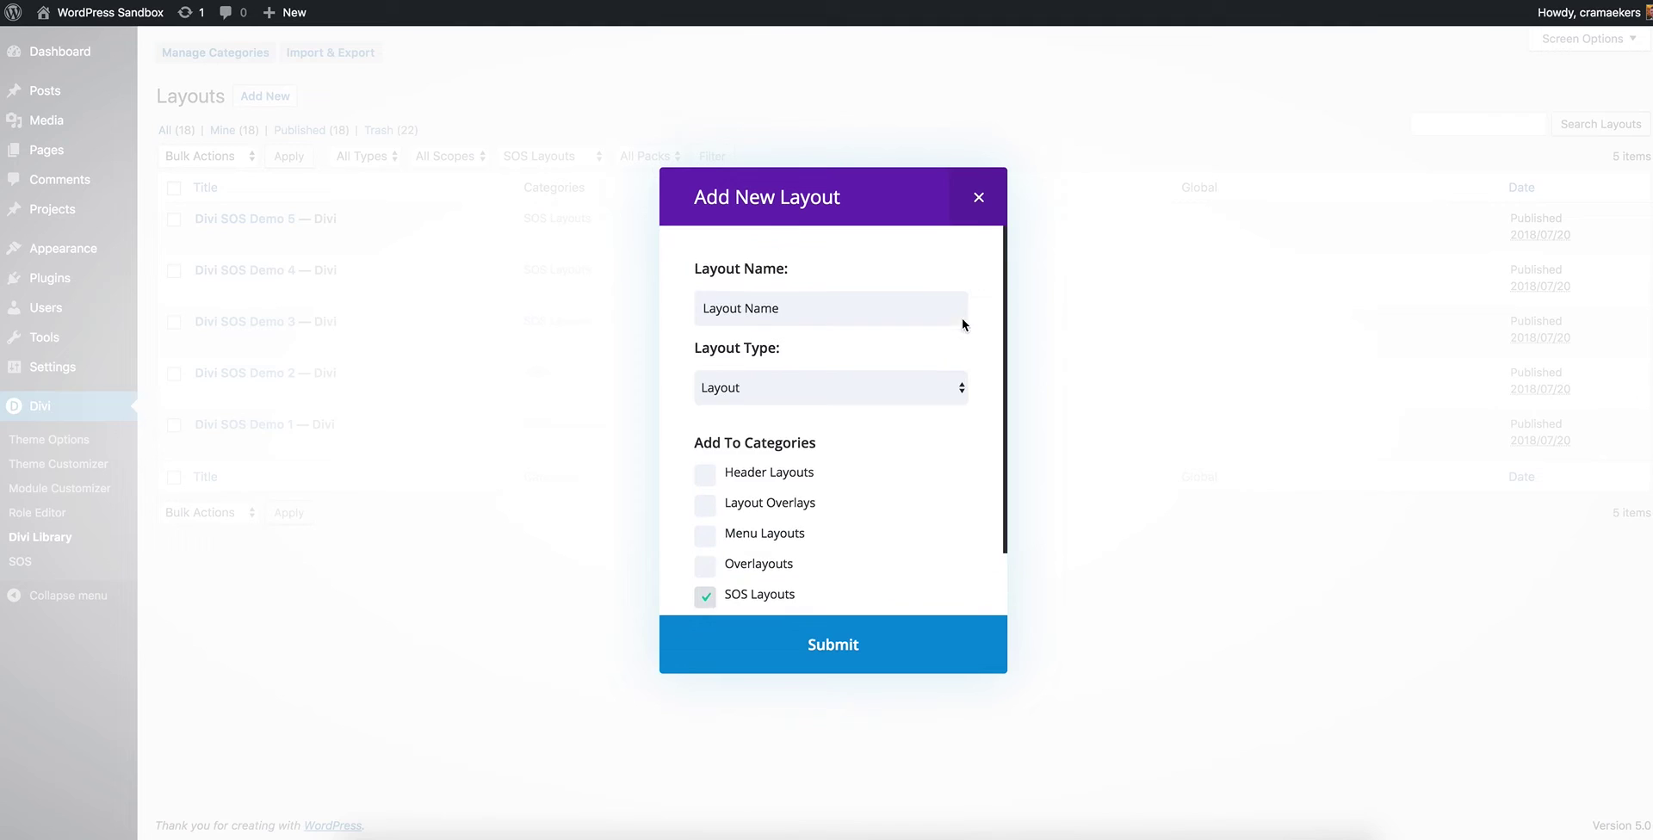
pyautogui.click(977, 221)
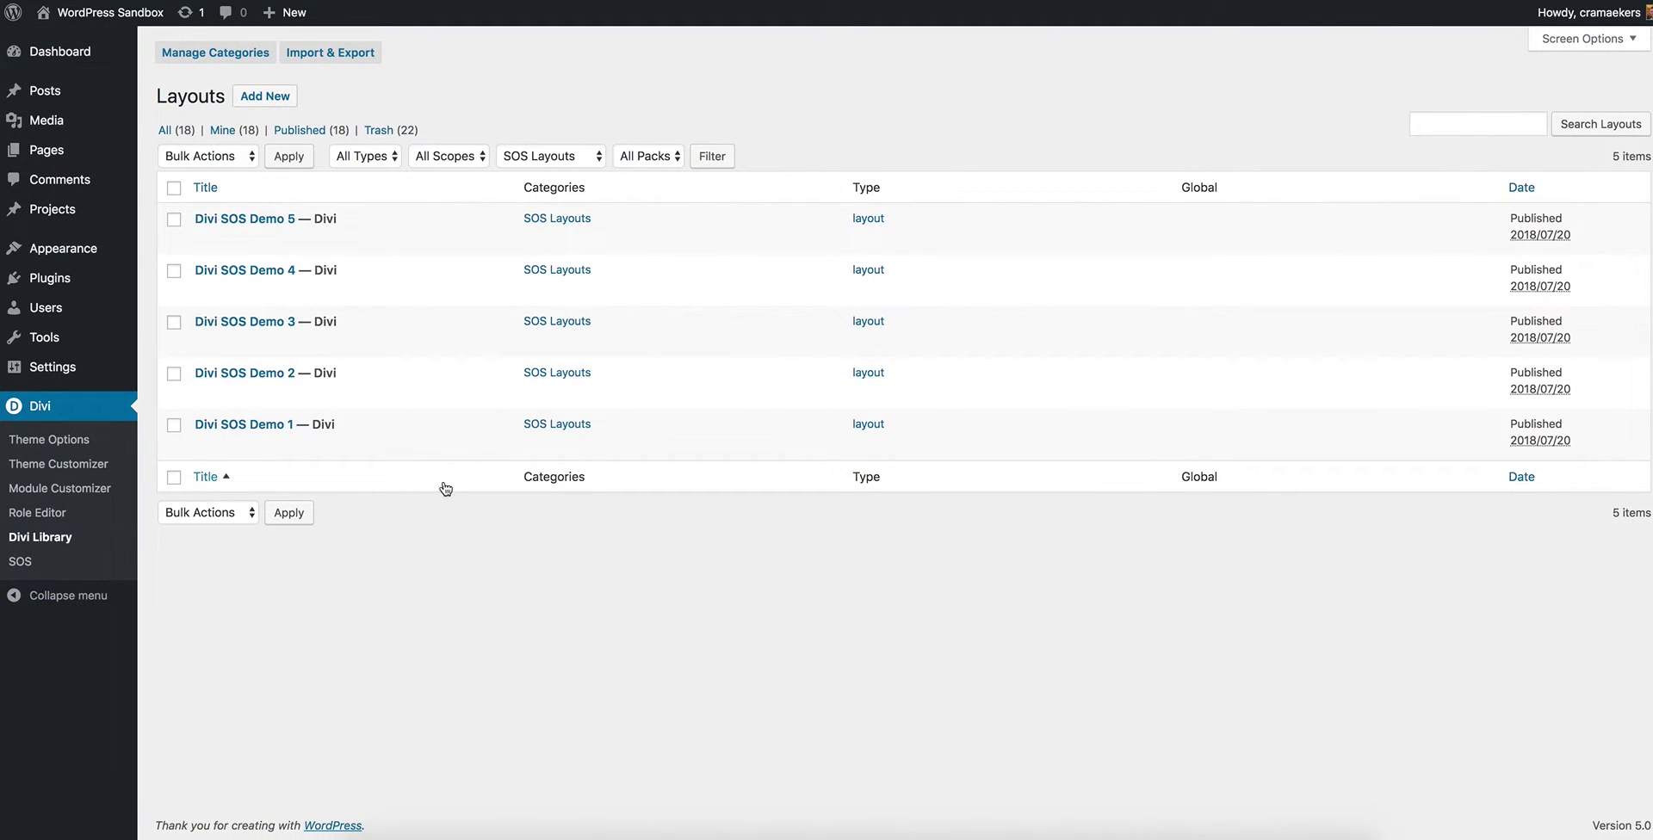
# - Open Divi SOS Demo 3 in the Divi Builder and copy its trigger link #divi-sos-1590
pyautogui.click(210, 325)
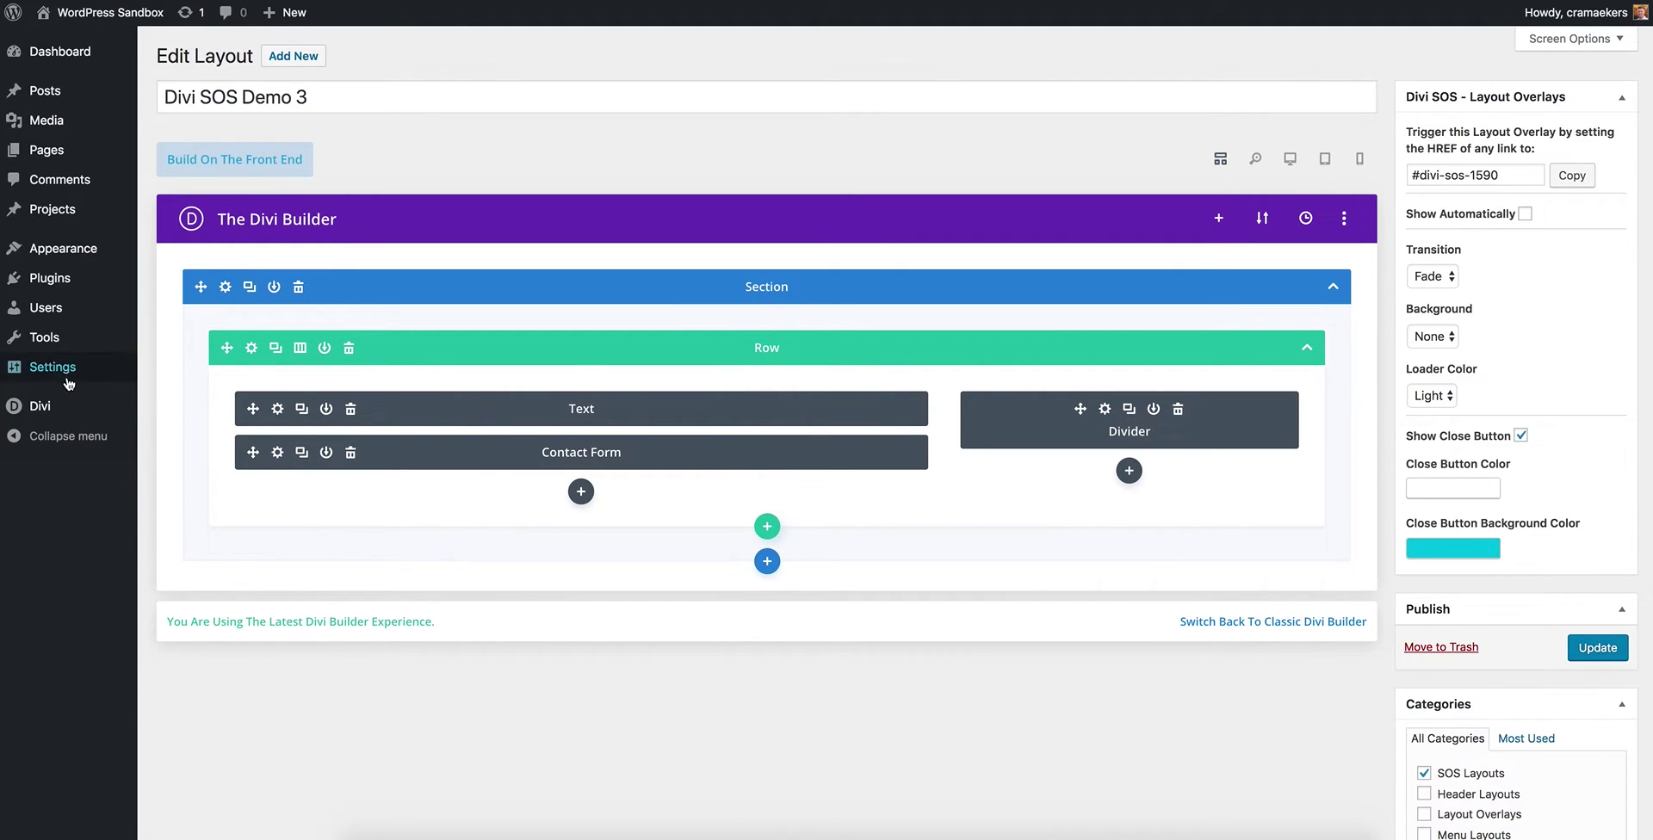
pyautogui.moveTo(62, 379)
pyautogui.moveTo(1410, 175); pyautogui.dragTo(1529, 174)
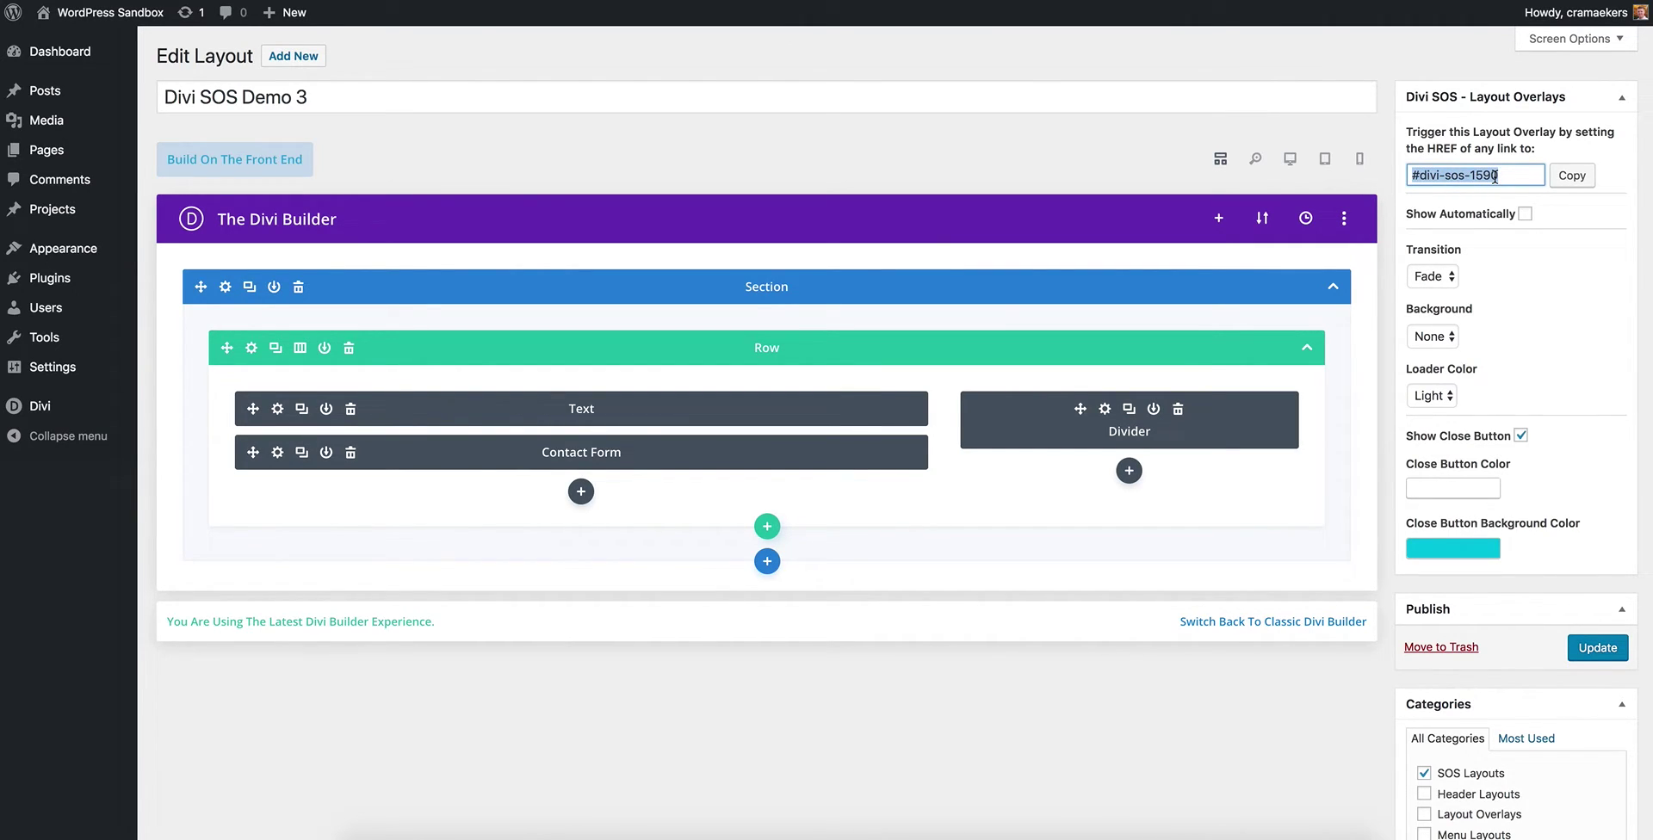
pyautogui.click(1572, 176)
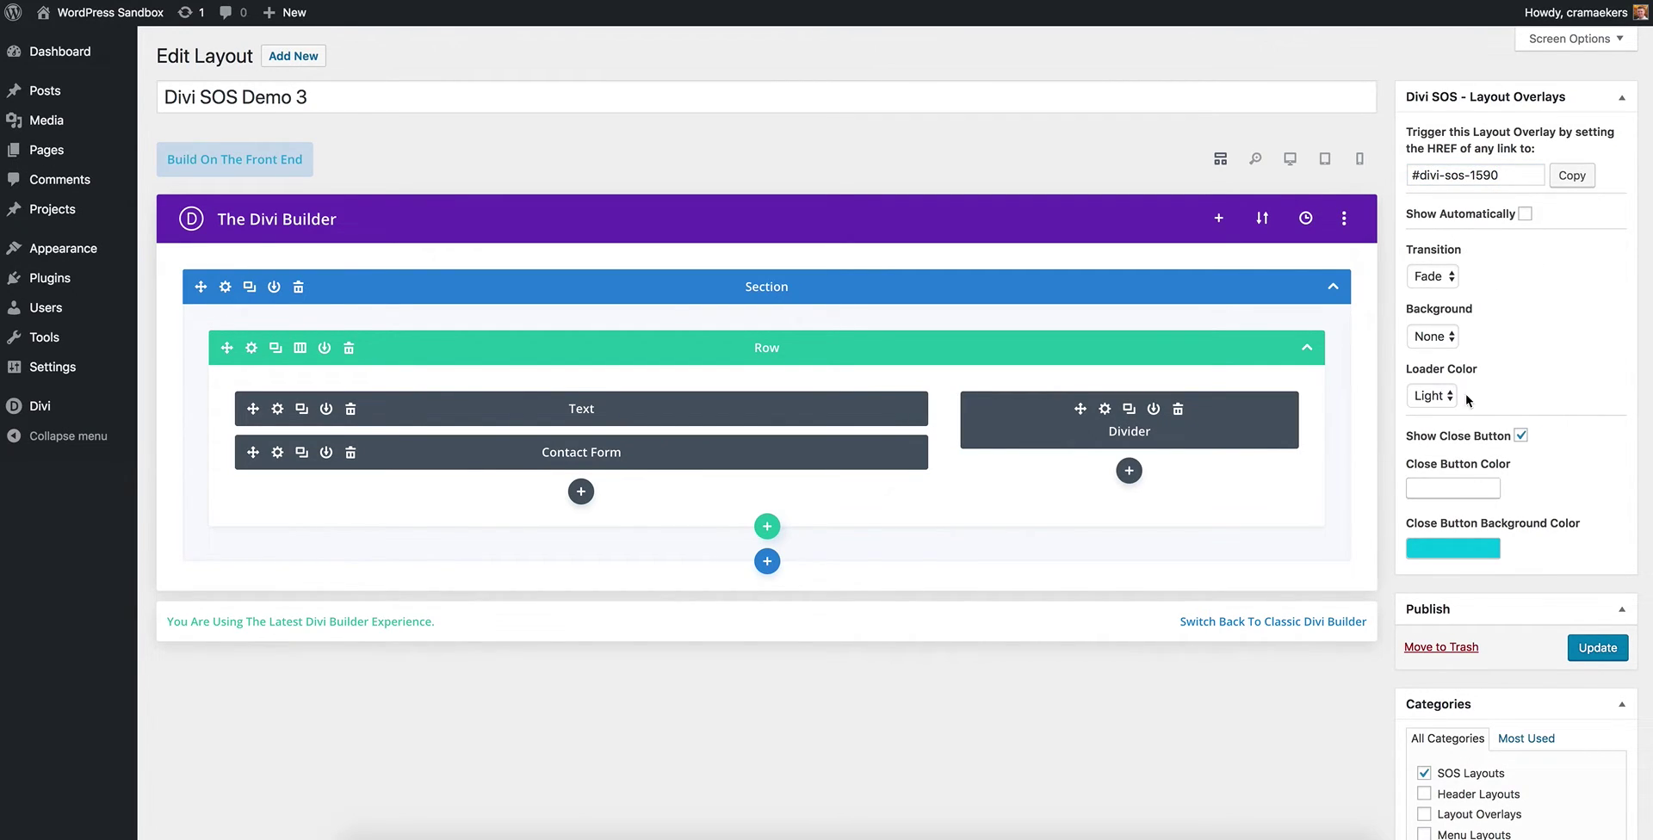
# - Toggle Show Automatically on and off, leaving the overlay's automatic display disabled
pyautogui.click(1524, 214)
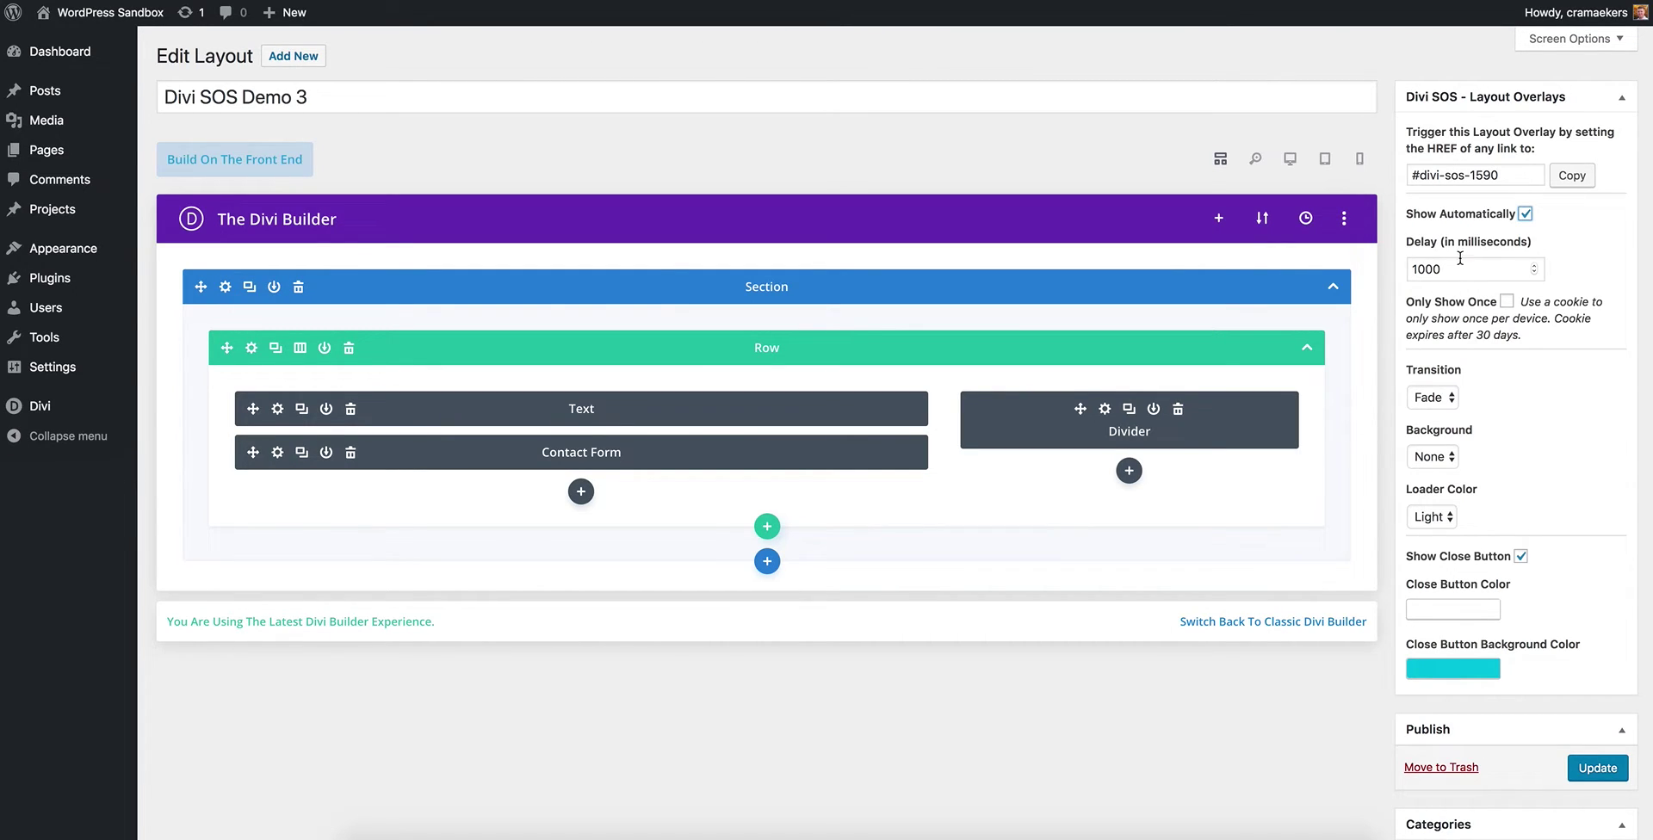
pyautogui.click(1525, 214)
pyautogui.click(1525, 213)
pyautogui.click(1524, 213)
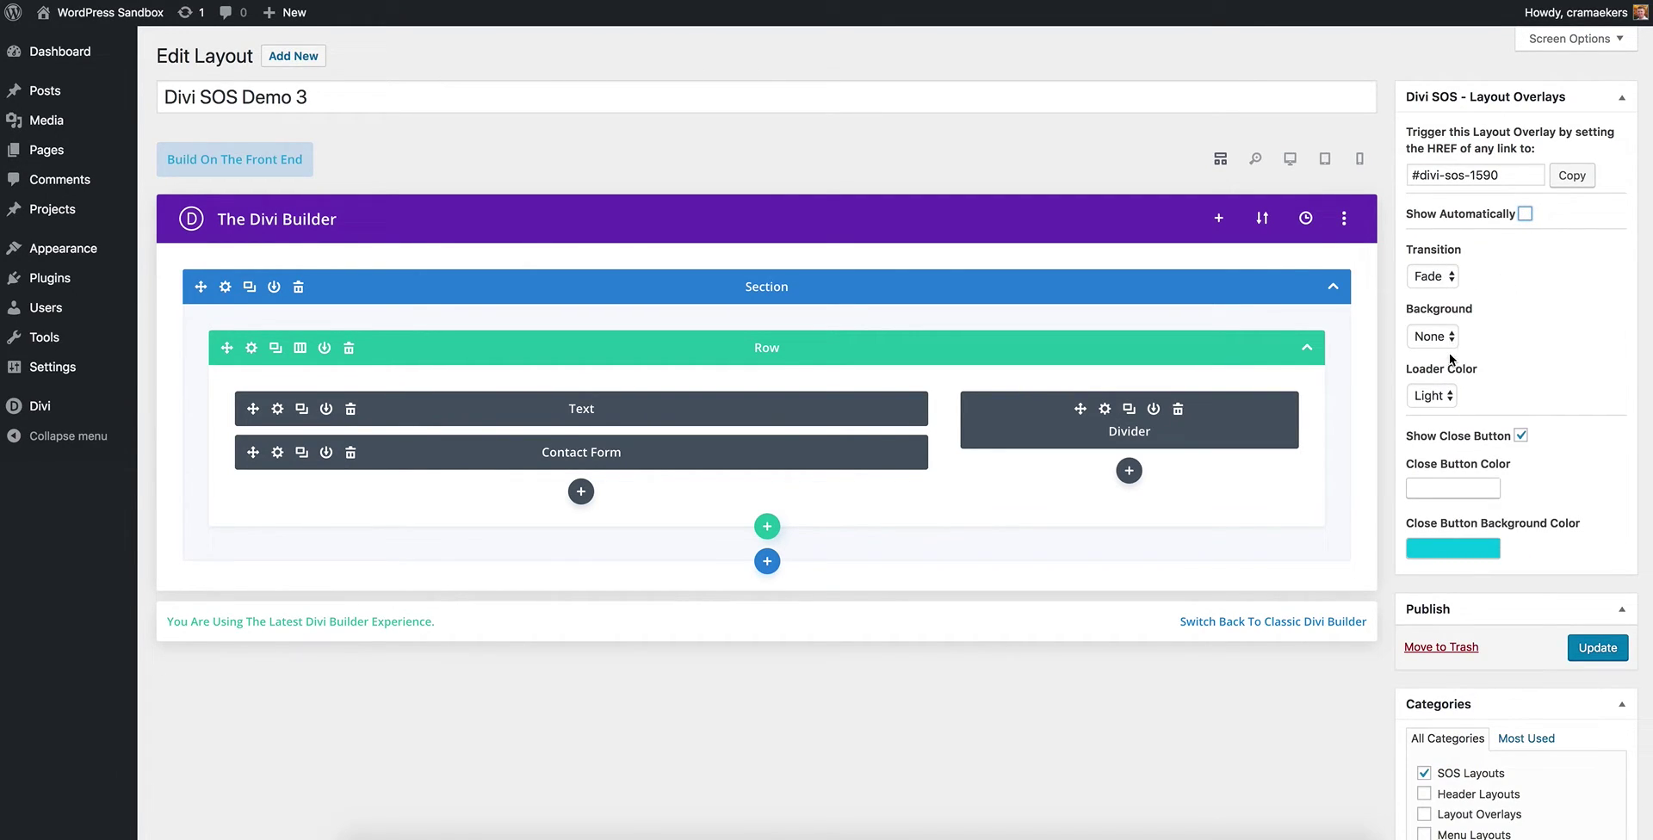
# - Keep the overlay transition at Fade and set its background to None
pyautogui.click(1436, 277)
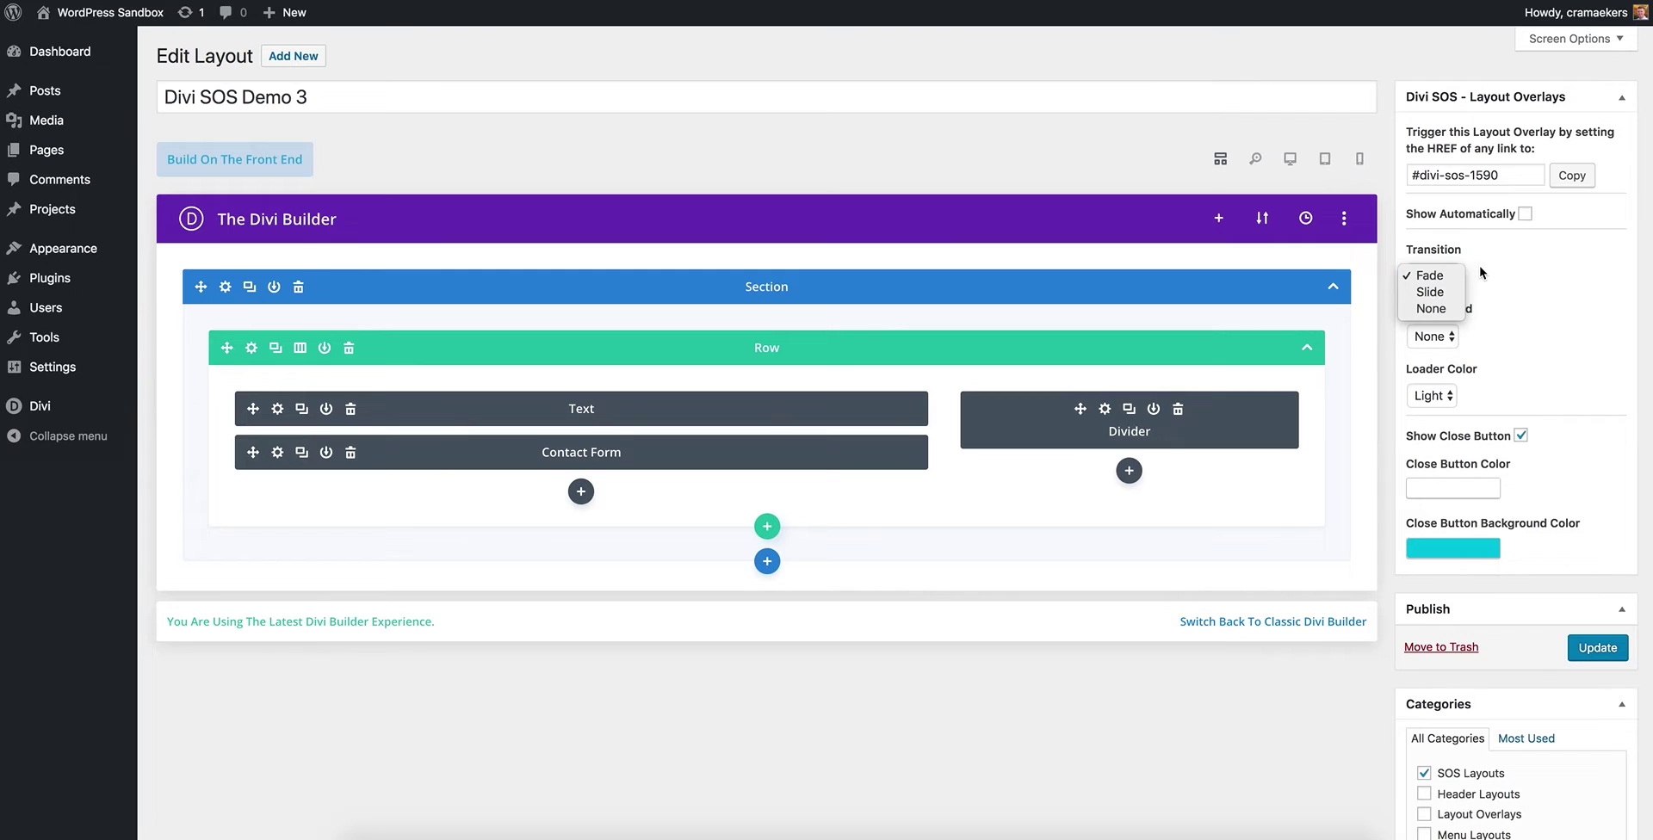
pyautogui.click(1429, 276)
pyautogui.click(1451, 334)
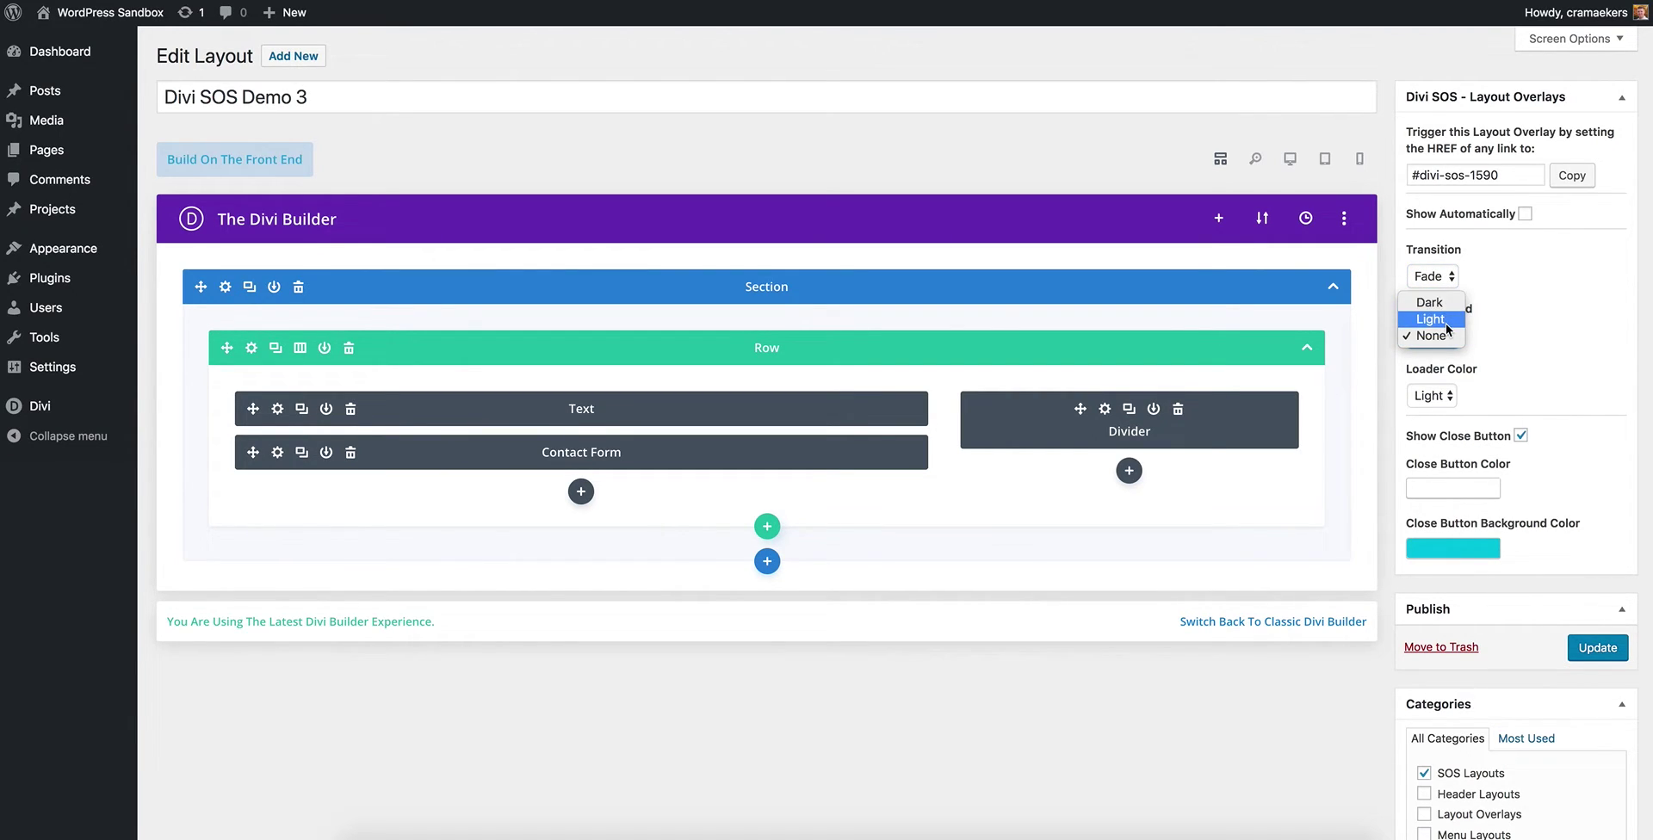
pyautogui.click(1448, 335)
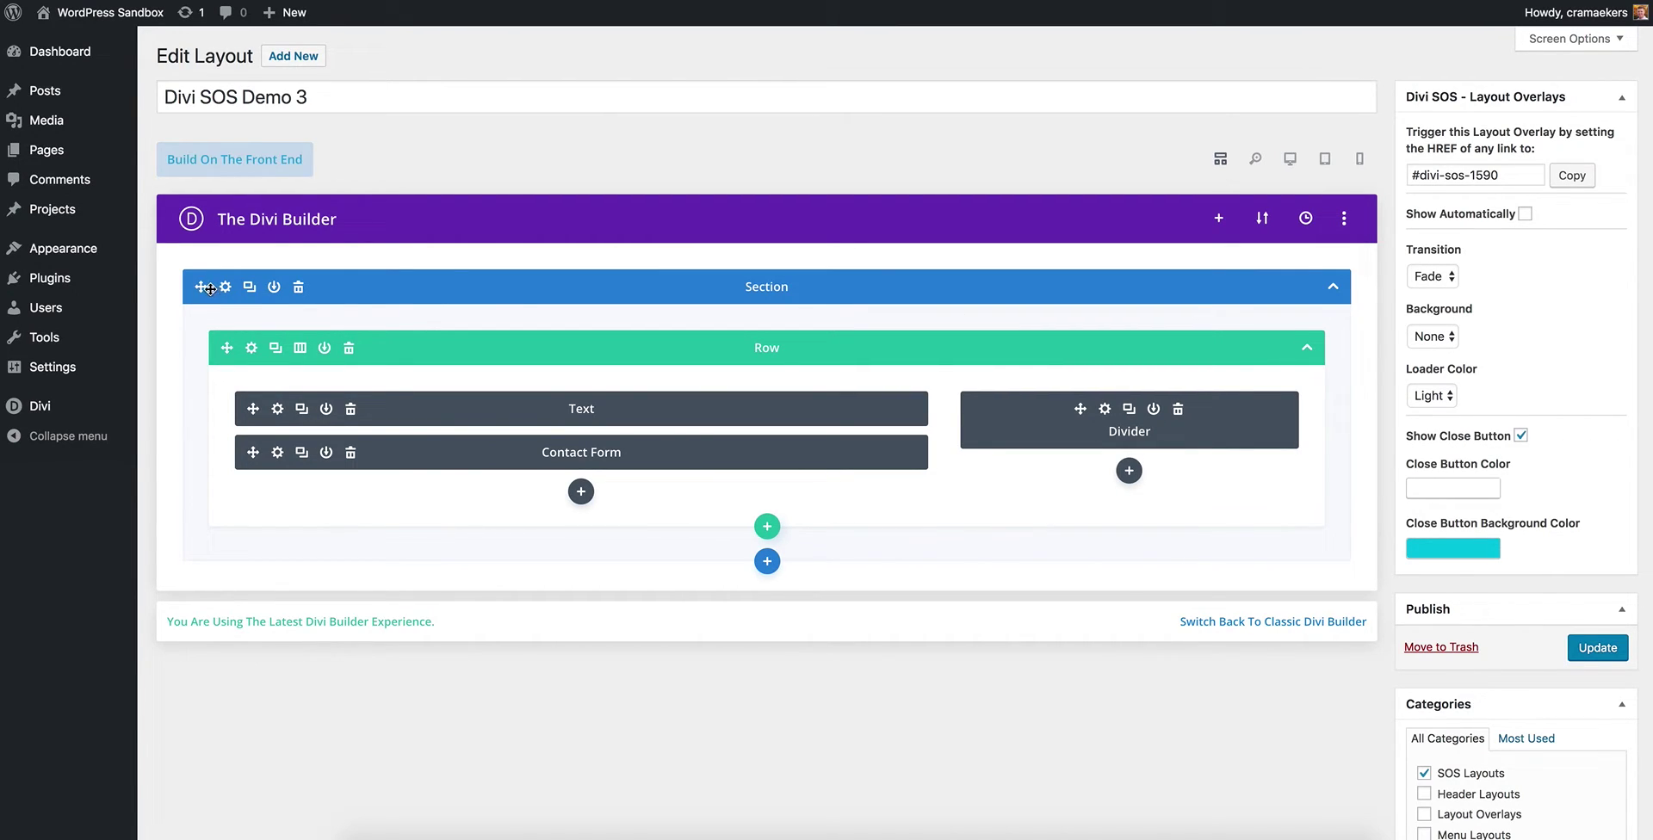
pyautogui.click(1439, 339)
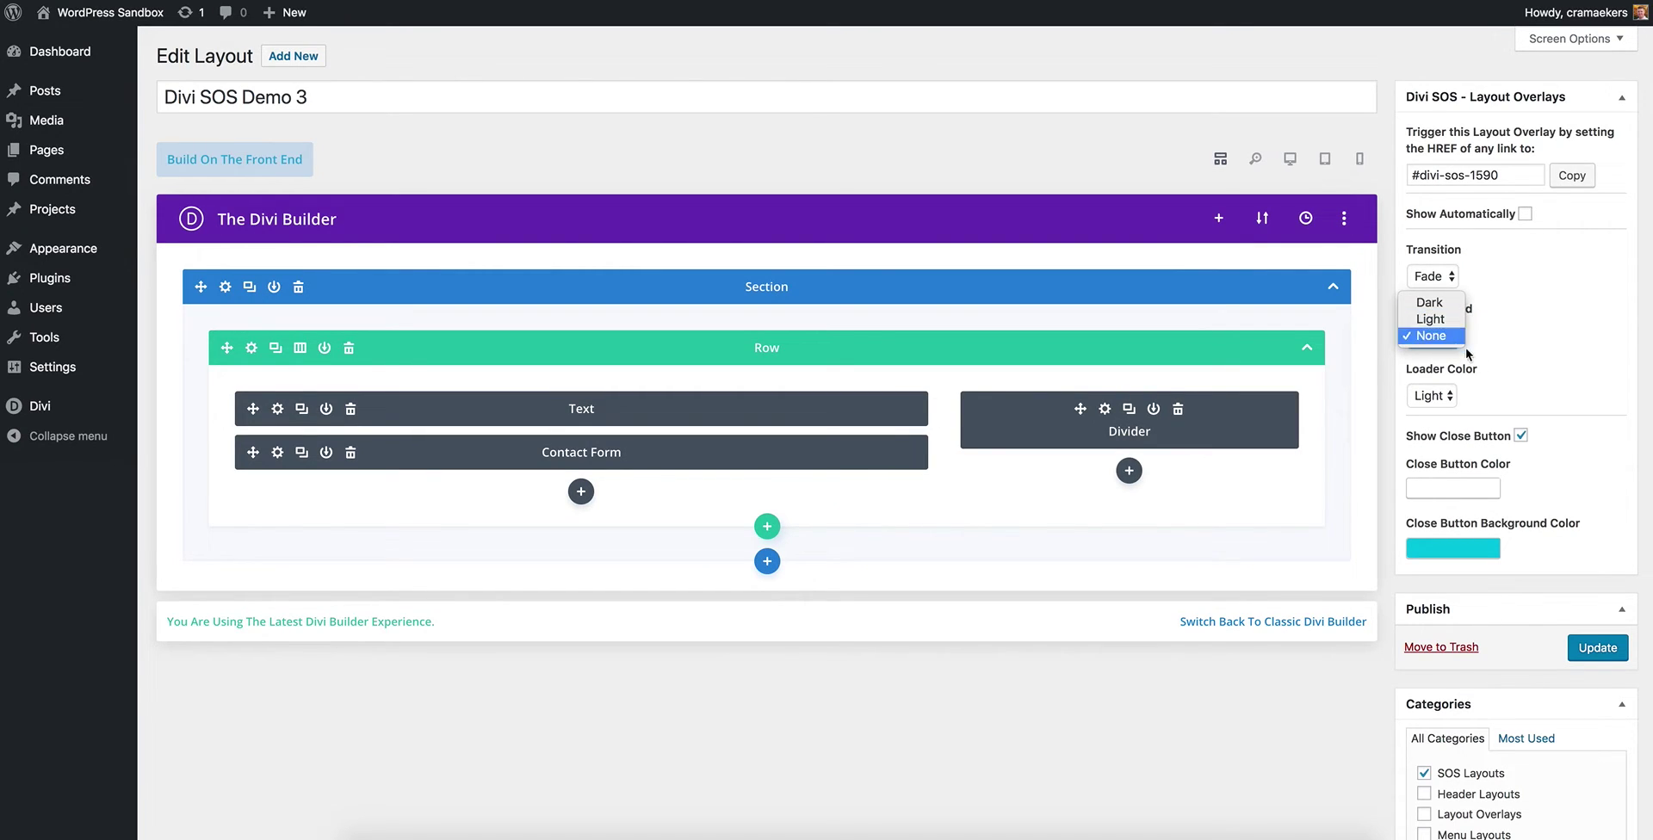
pyautogui.click(1466, 347)
# - Set the loader colour to Light, copy #divi-sos-1590, and Update the layout
pyautogui.click(1444, 398)
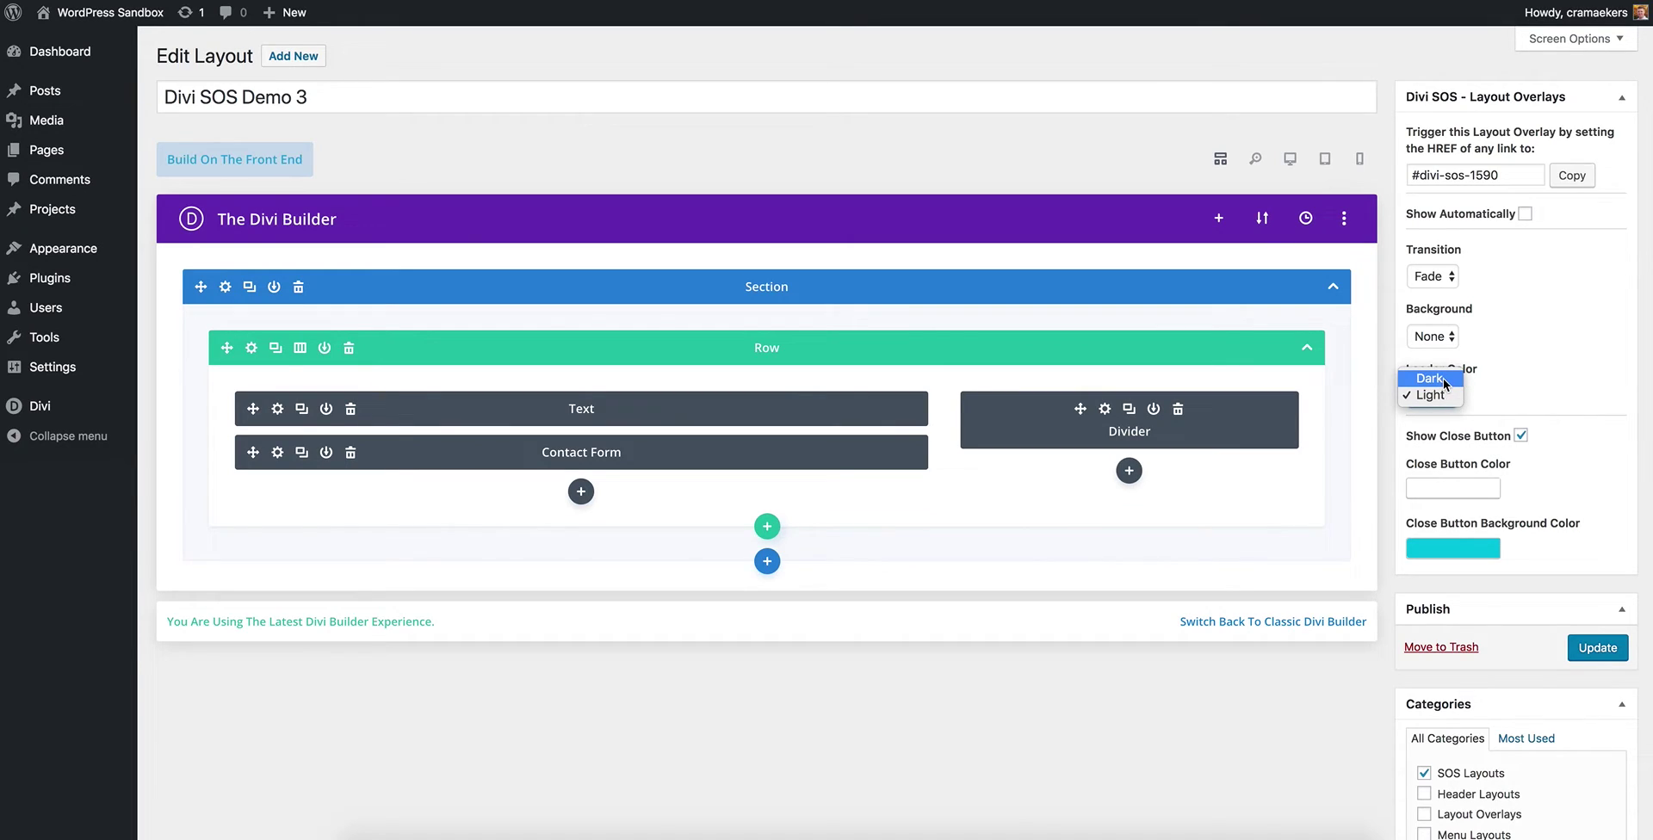
pyautogui.click(1438, 396)
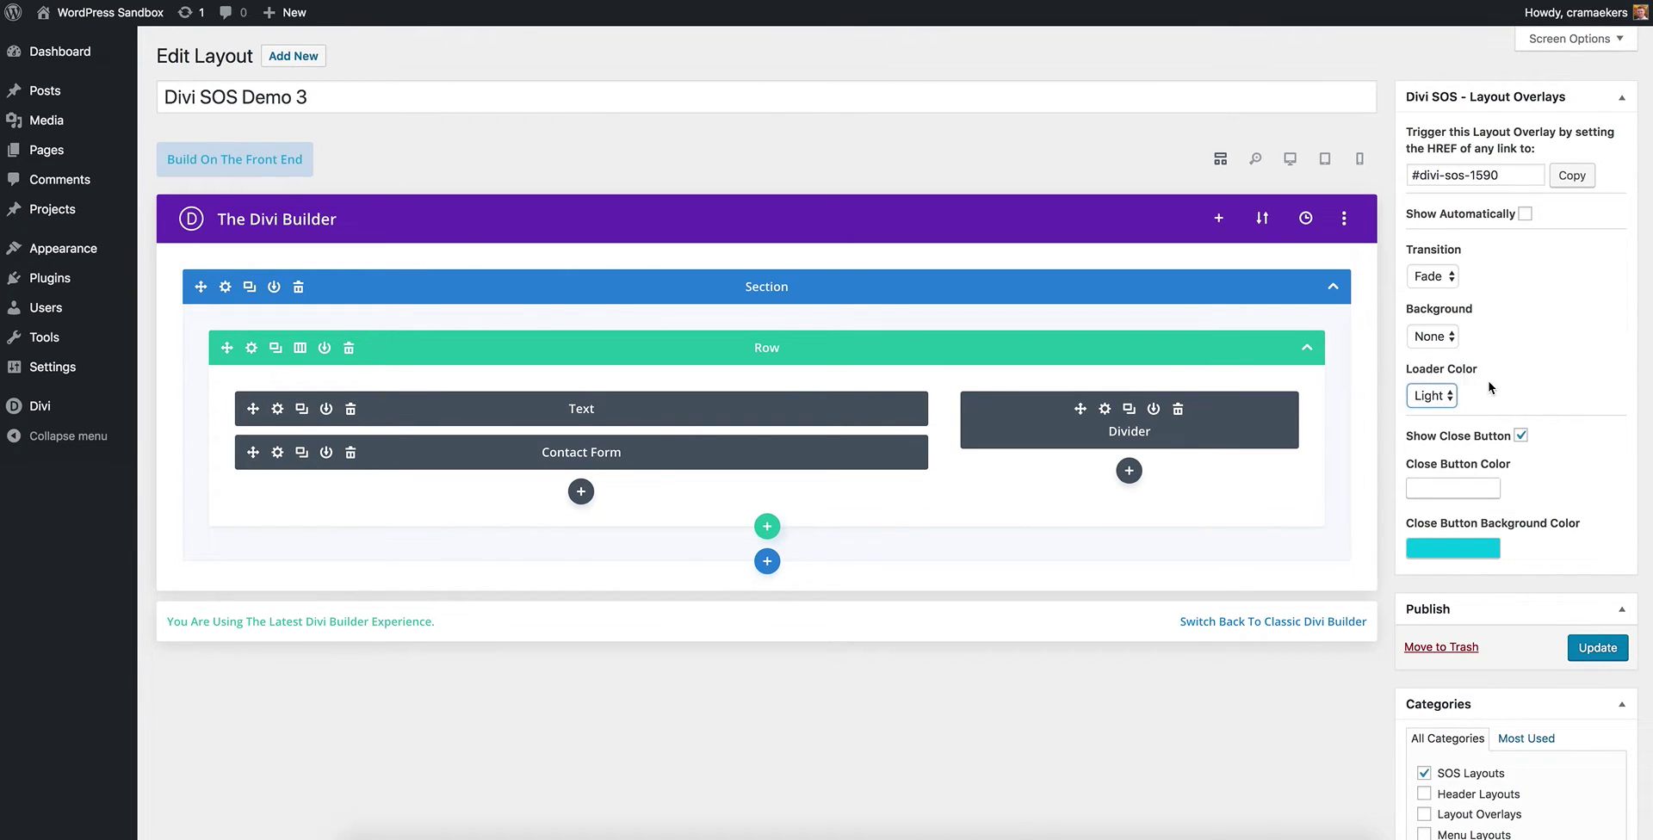
pyautogui.click(1440, 396)
pyautogui.click(1440, 396)
pyautogui.click(1567, 181)
pyautogui.click(1595, 647)
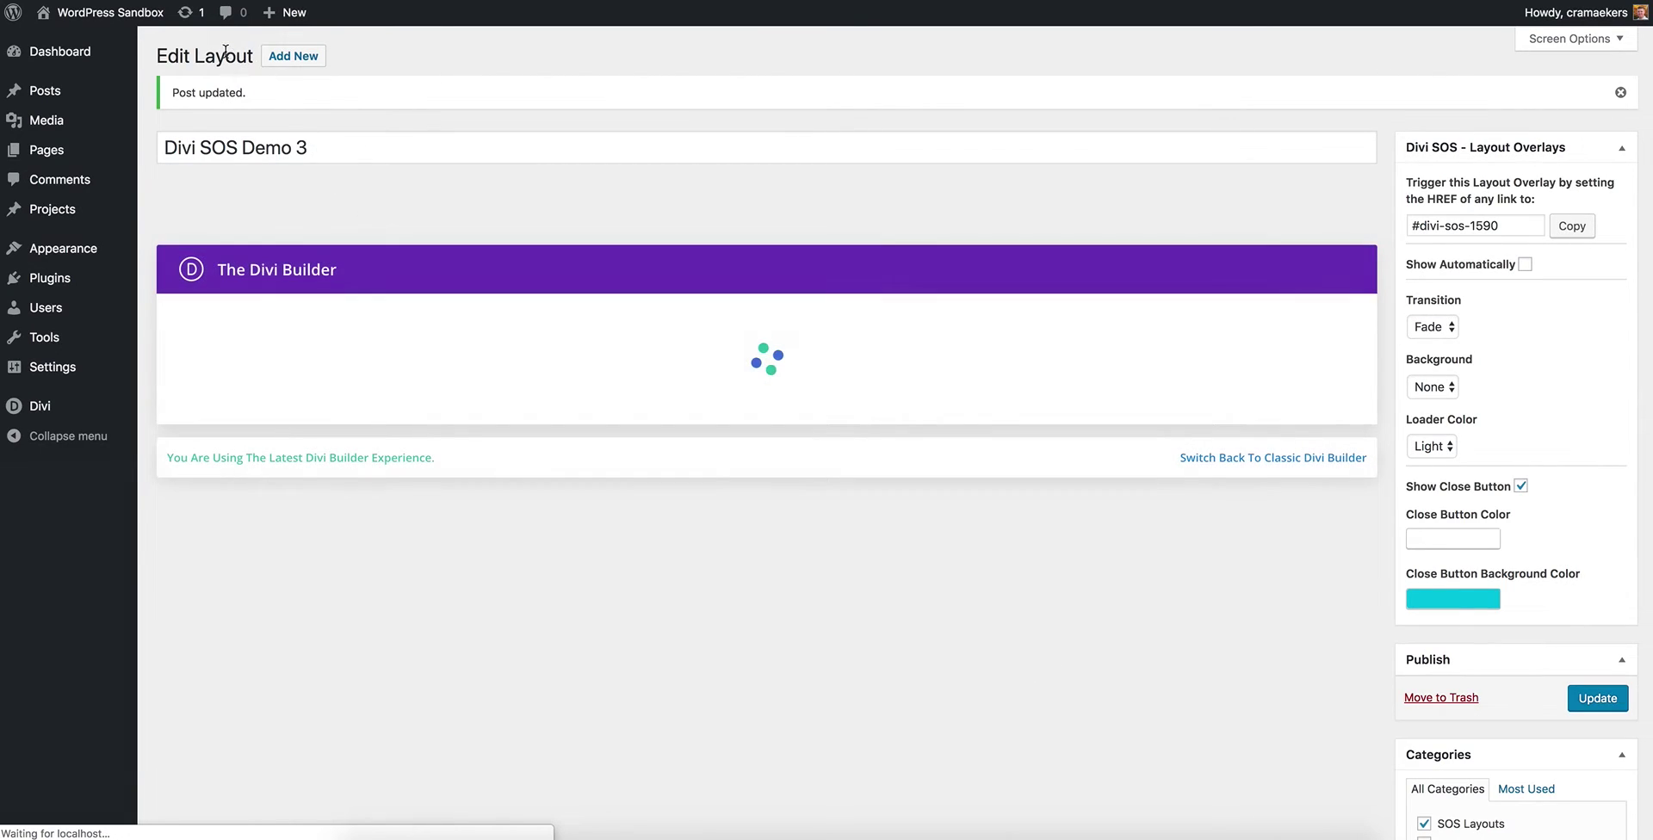
# - Once Divi SOS Demo 3 is updated, visit the site's marathon homepage
pyautogui.moveTo(45, 16)
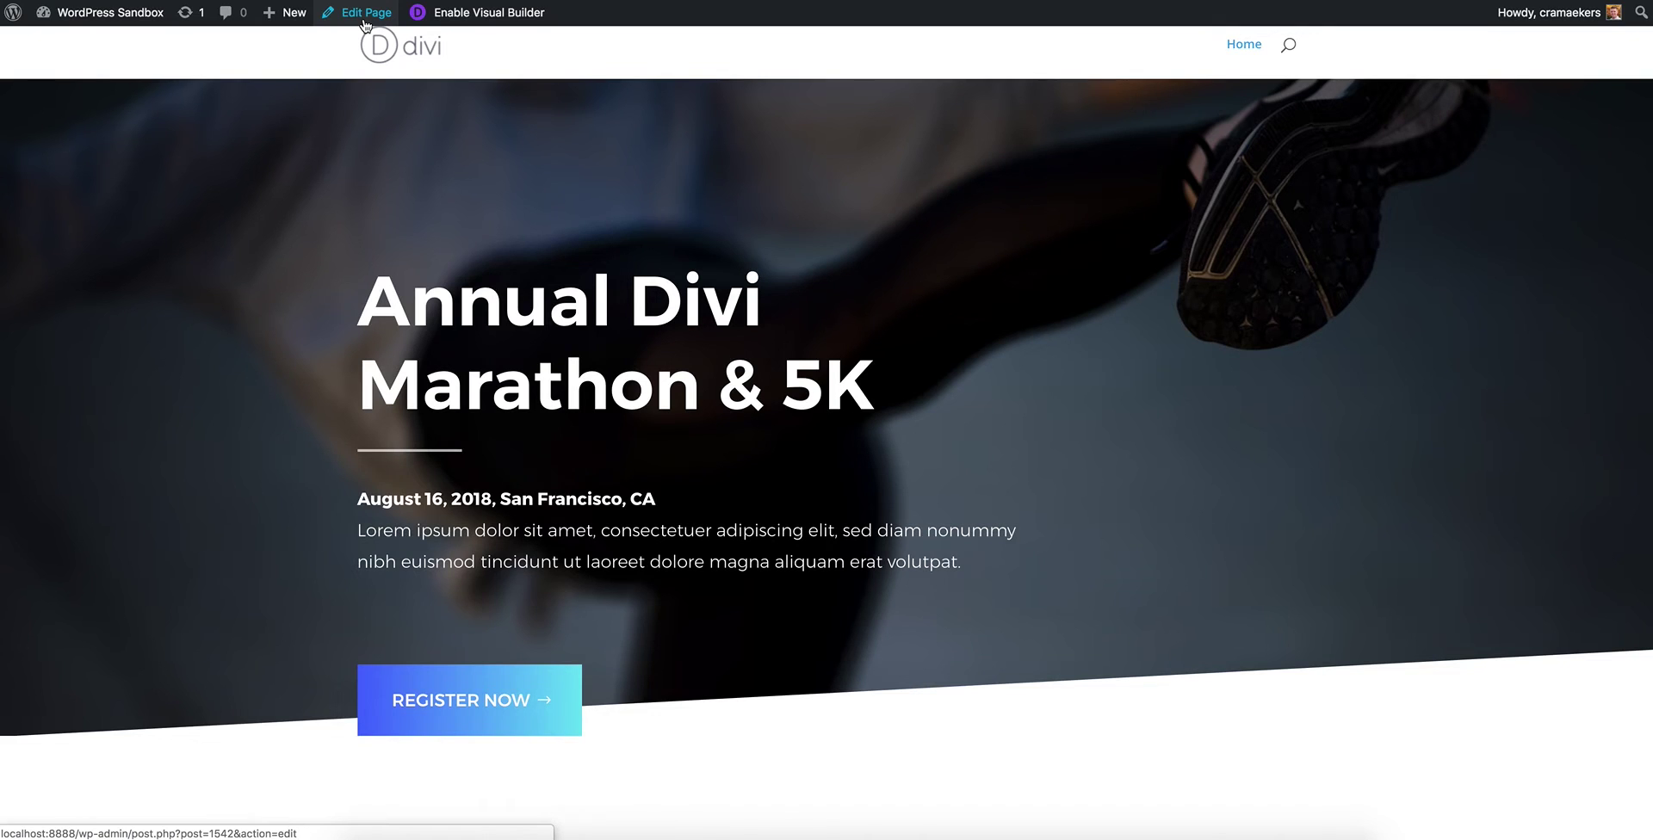
# - In the Visual Builder, set the REGISTER NOW button's link URL to #divi-sos-1590
pyautogui.click(478, 12)
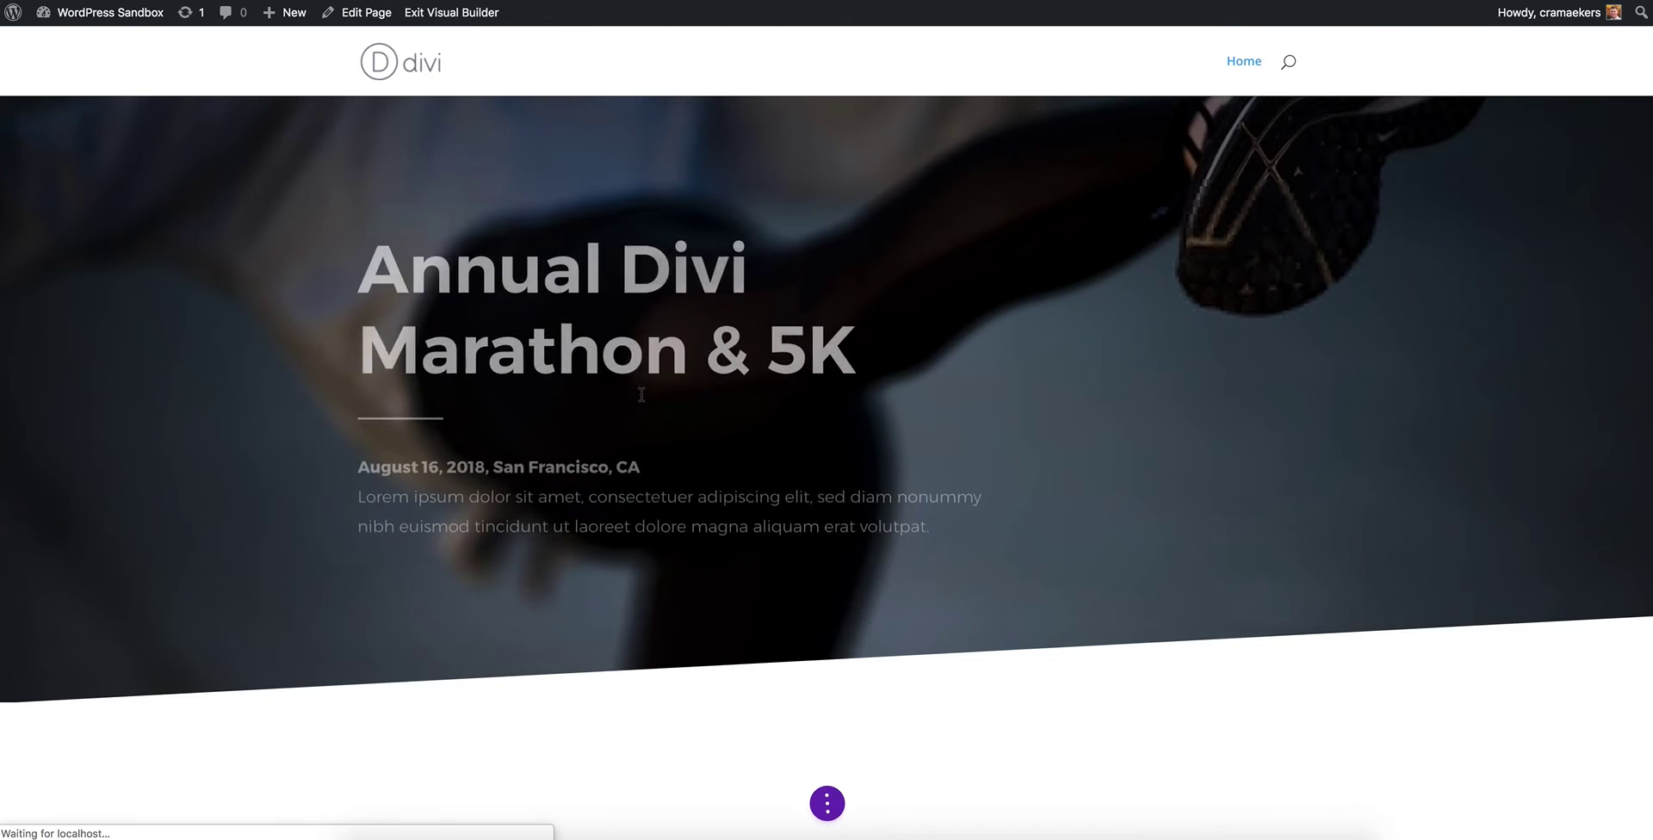
pyautogui.scroll(-2, 544, 613)
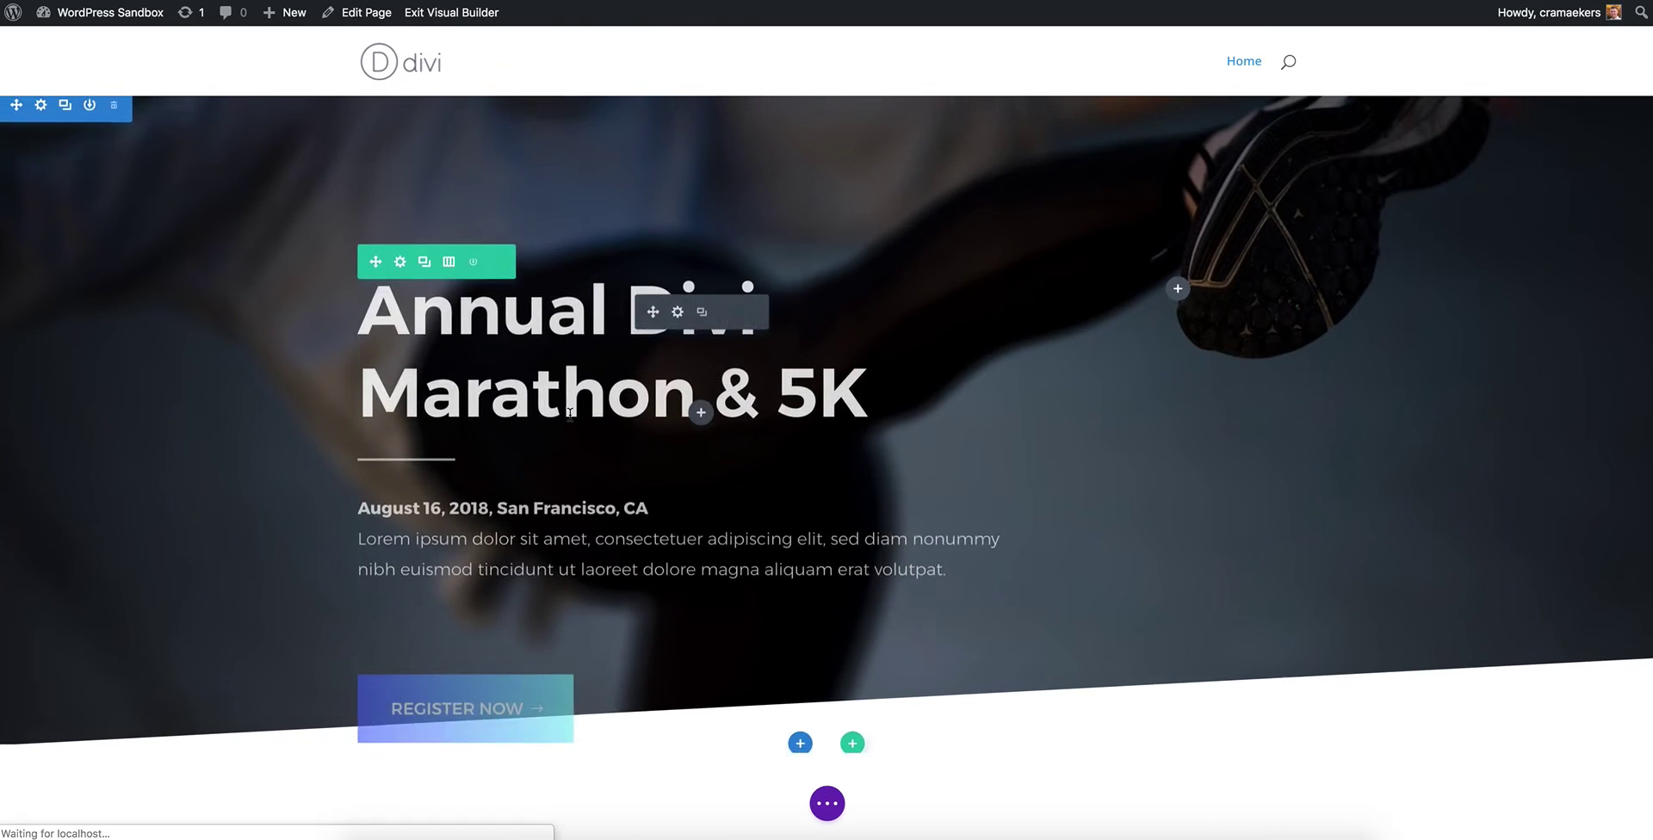
pyautogui.click(681, 691)
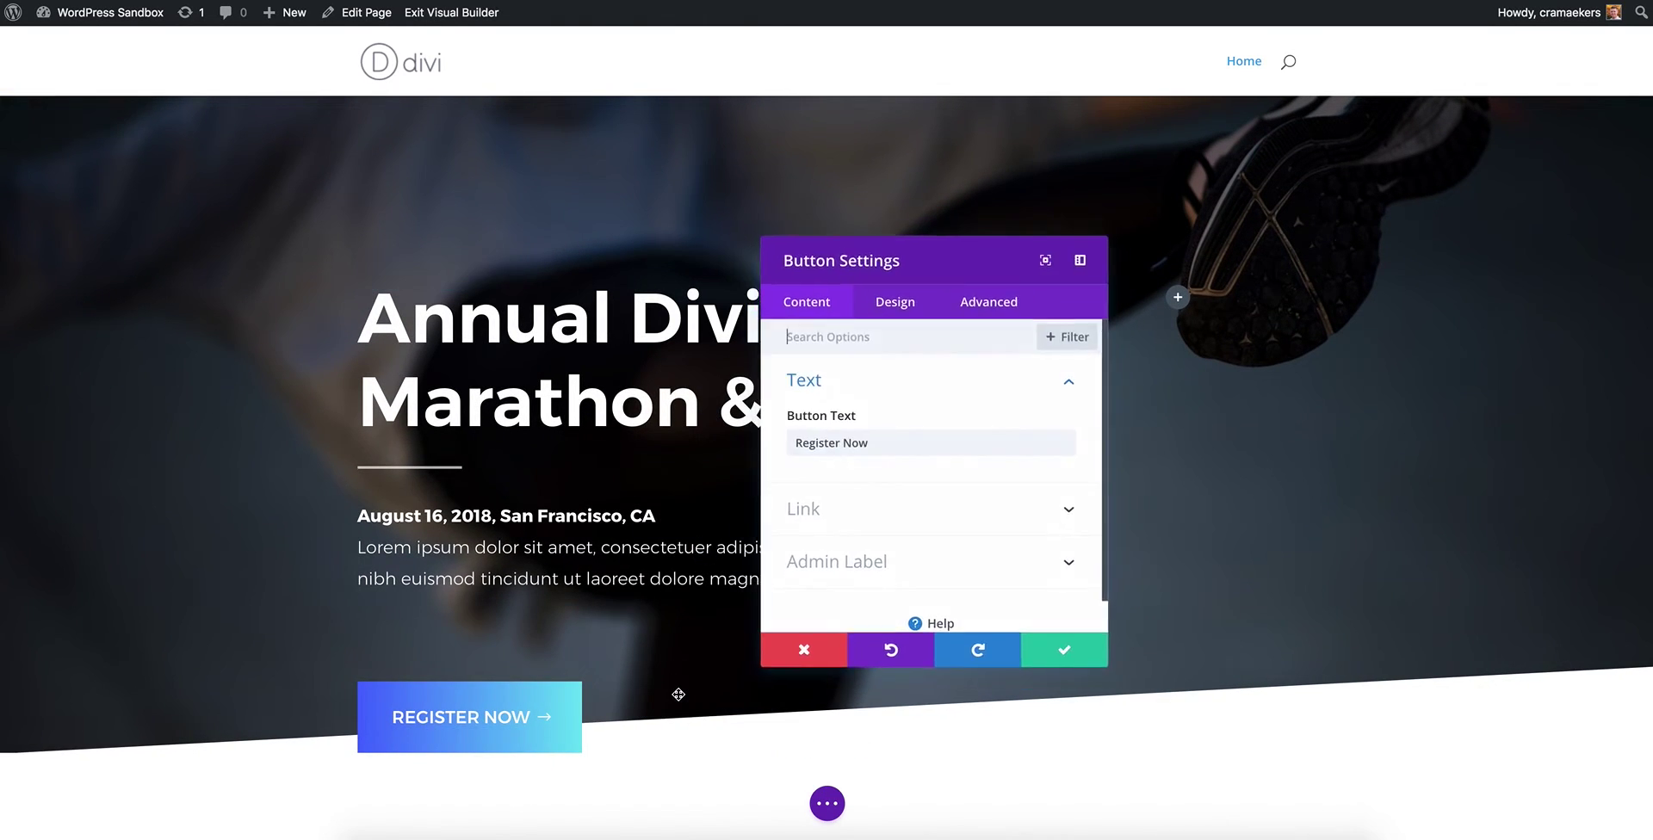
pyautogui.click(835, 508)
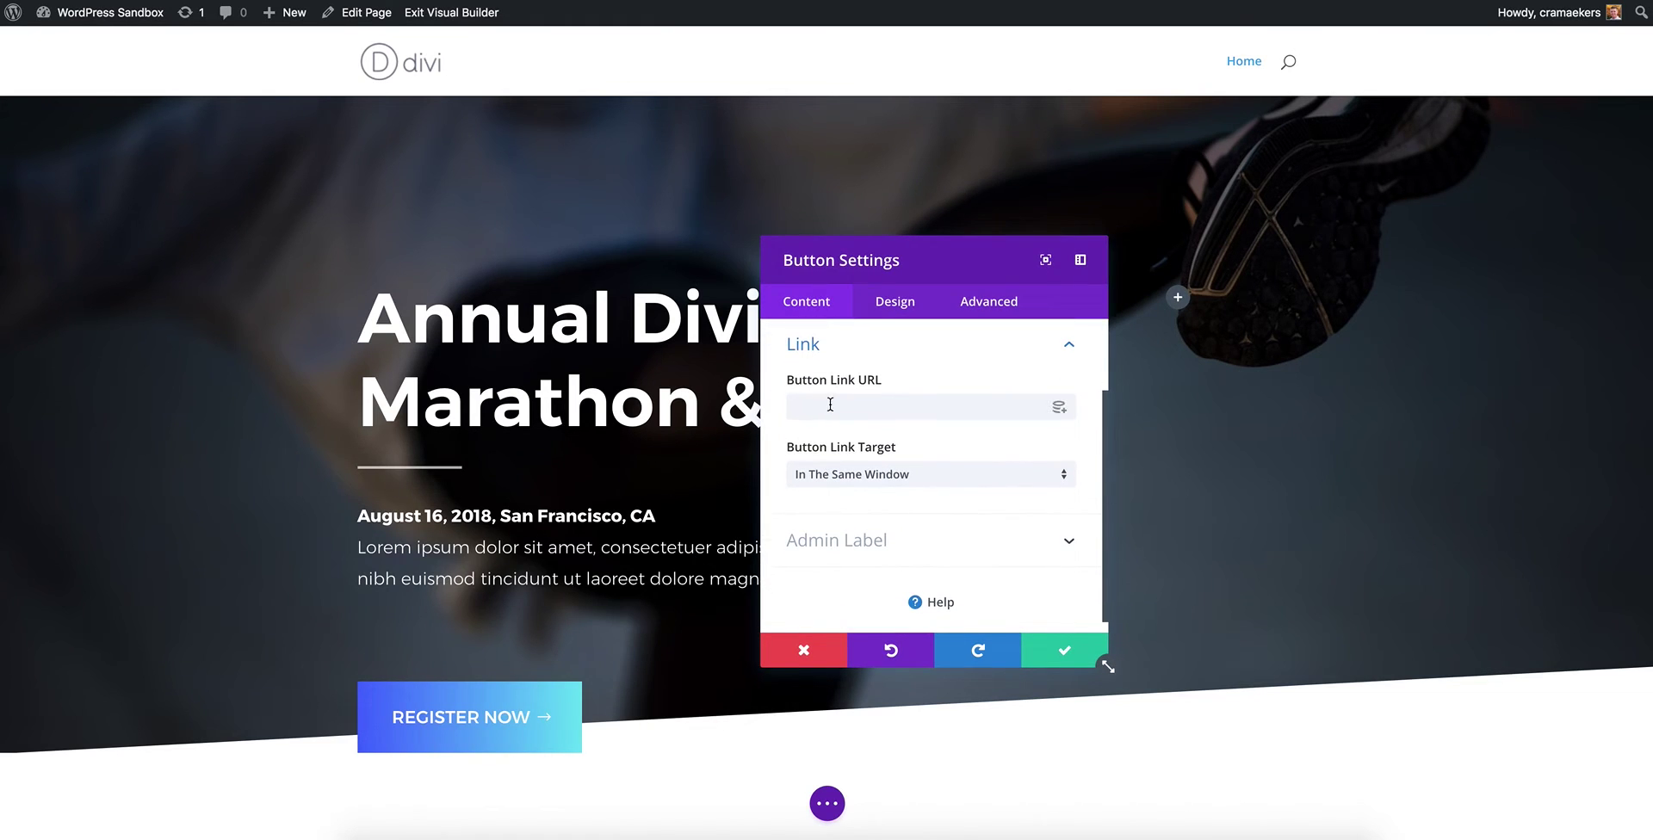
pyautogui.click(856, 408)
pyautogui.press('super+v')
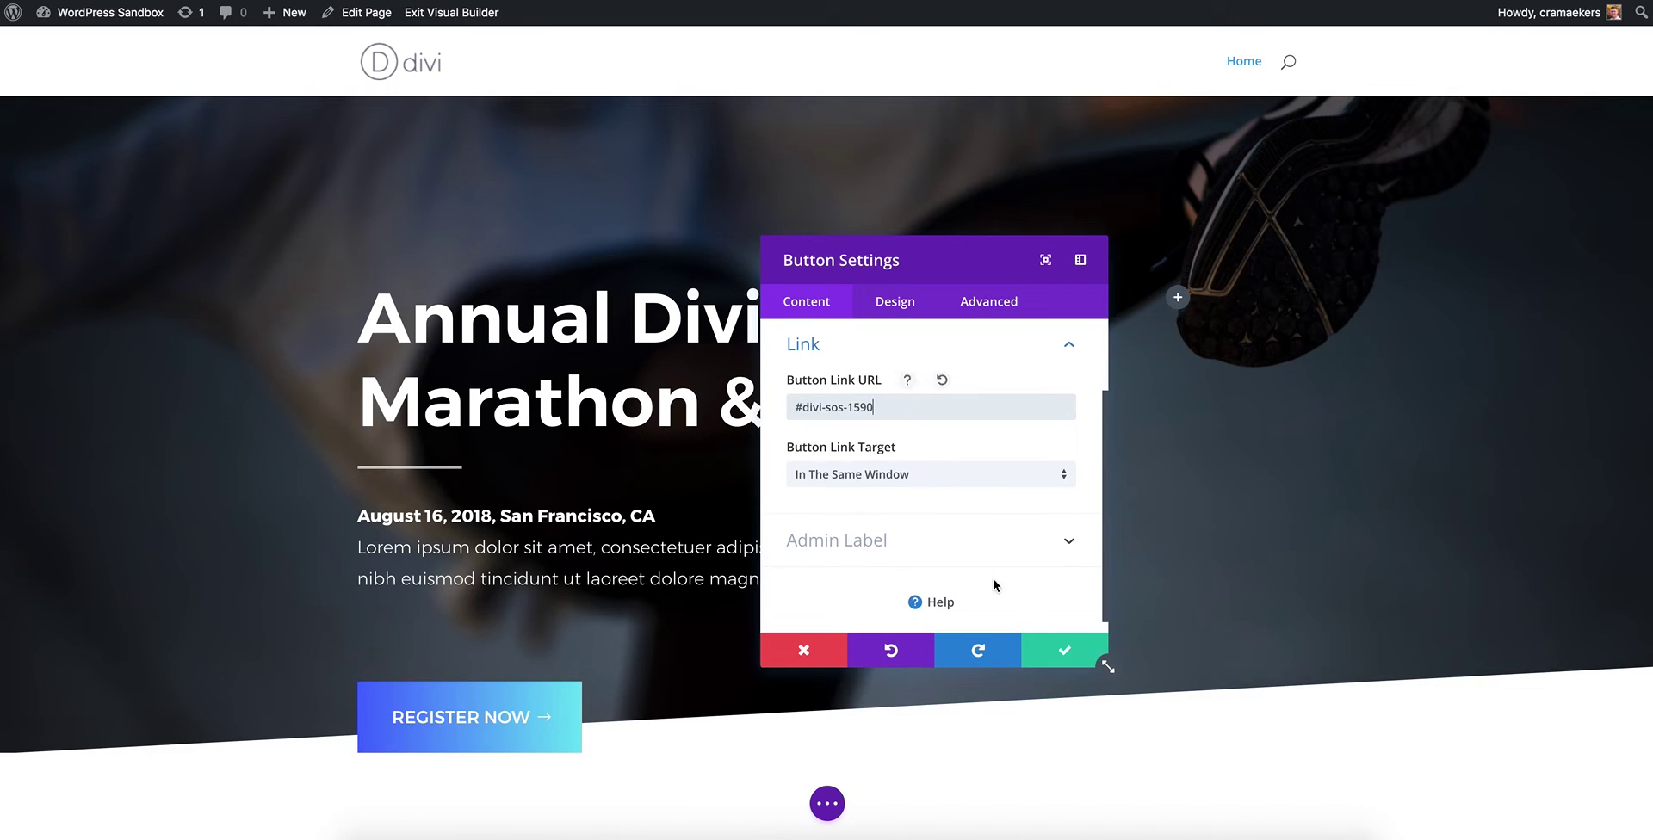
pyautogui.click(1057, 655)
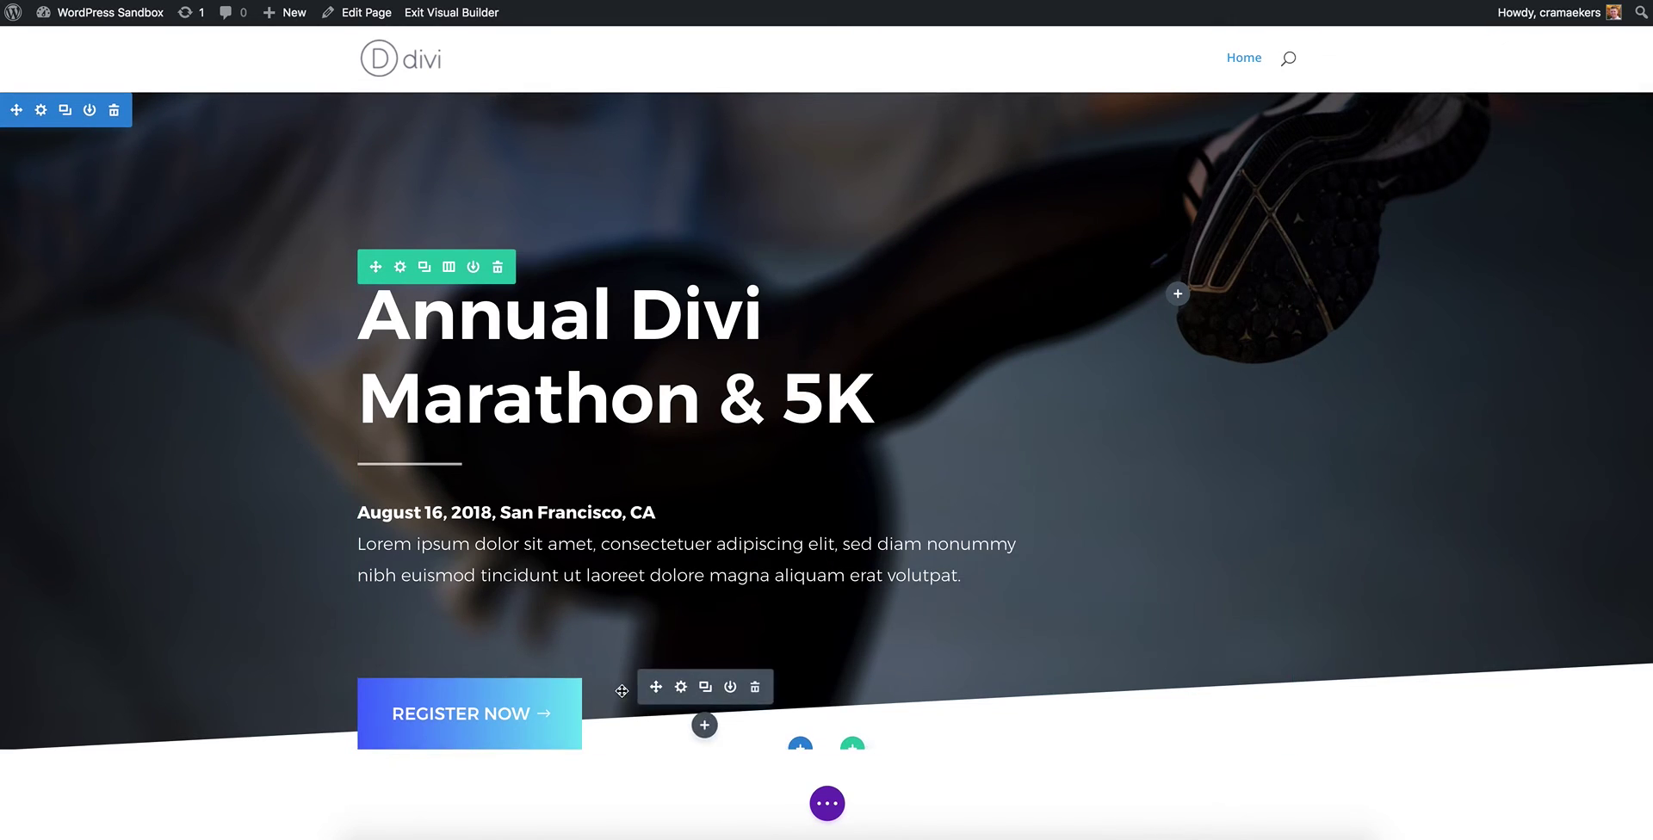
# - Save the homepage, exit the builder, and test that REGISTER NOW opens the signup overlay
pyautogui.scroll(-1, 827, 818)
pyautogui.click(827, 818)
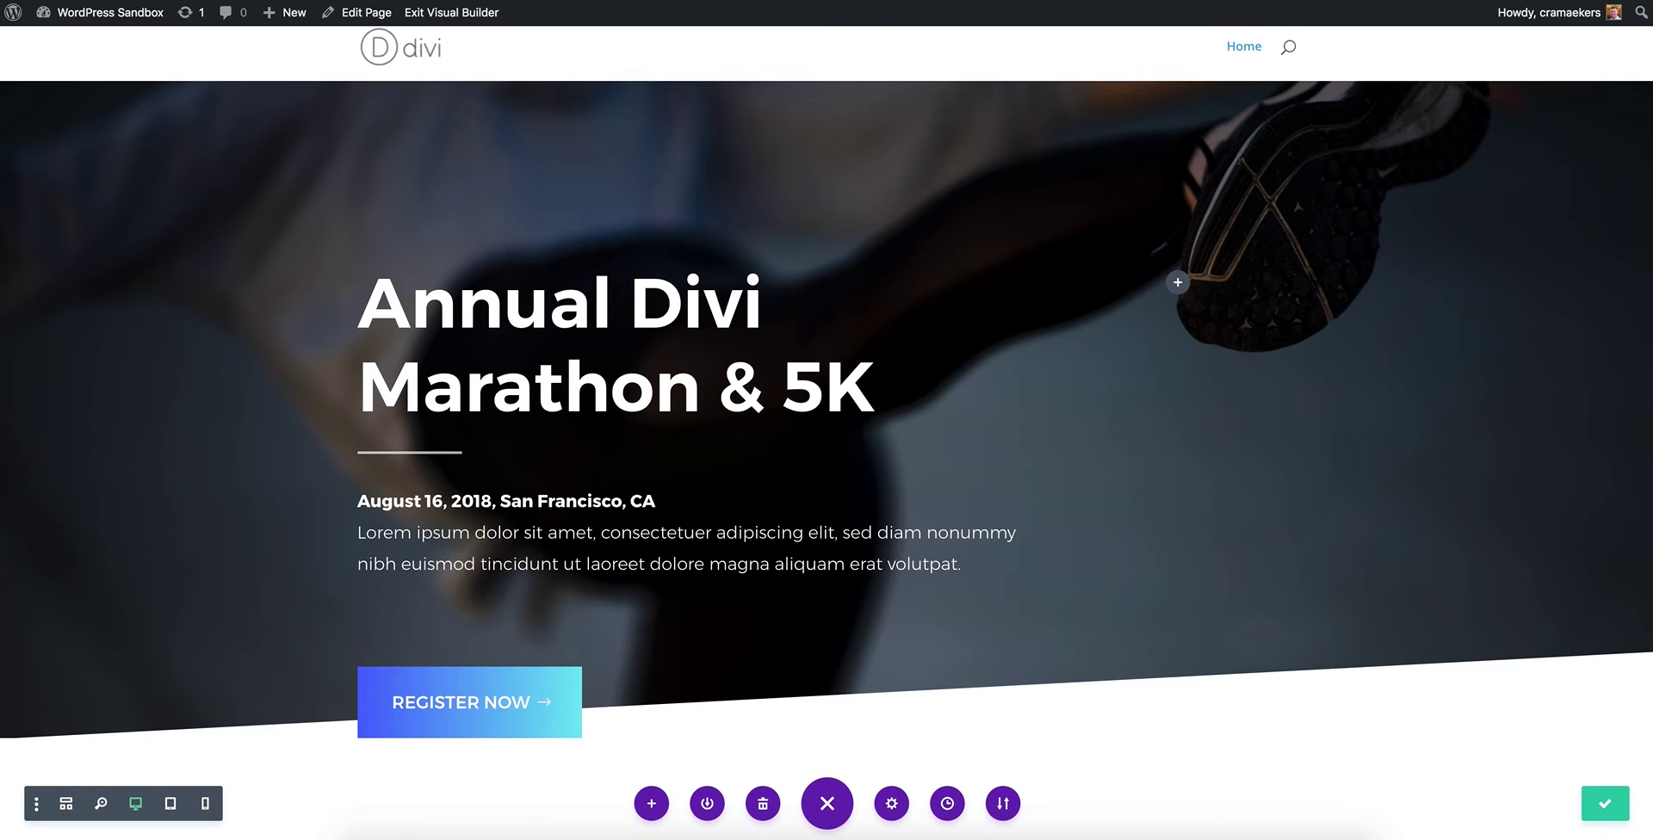
pyautogui.press('super+r')
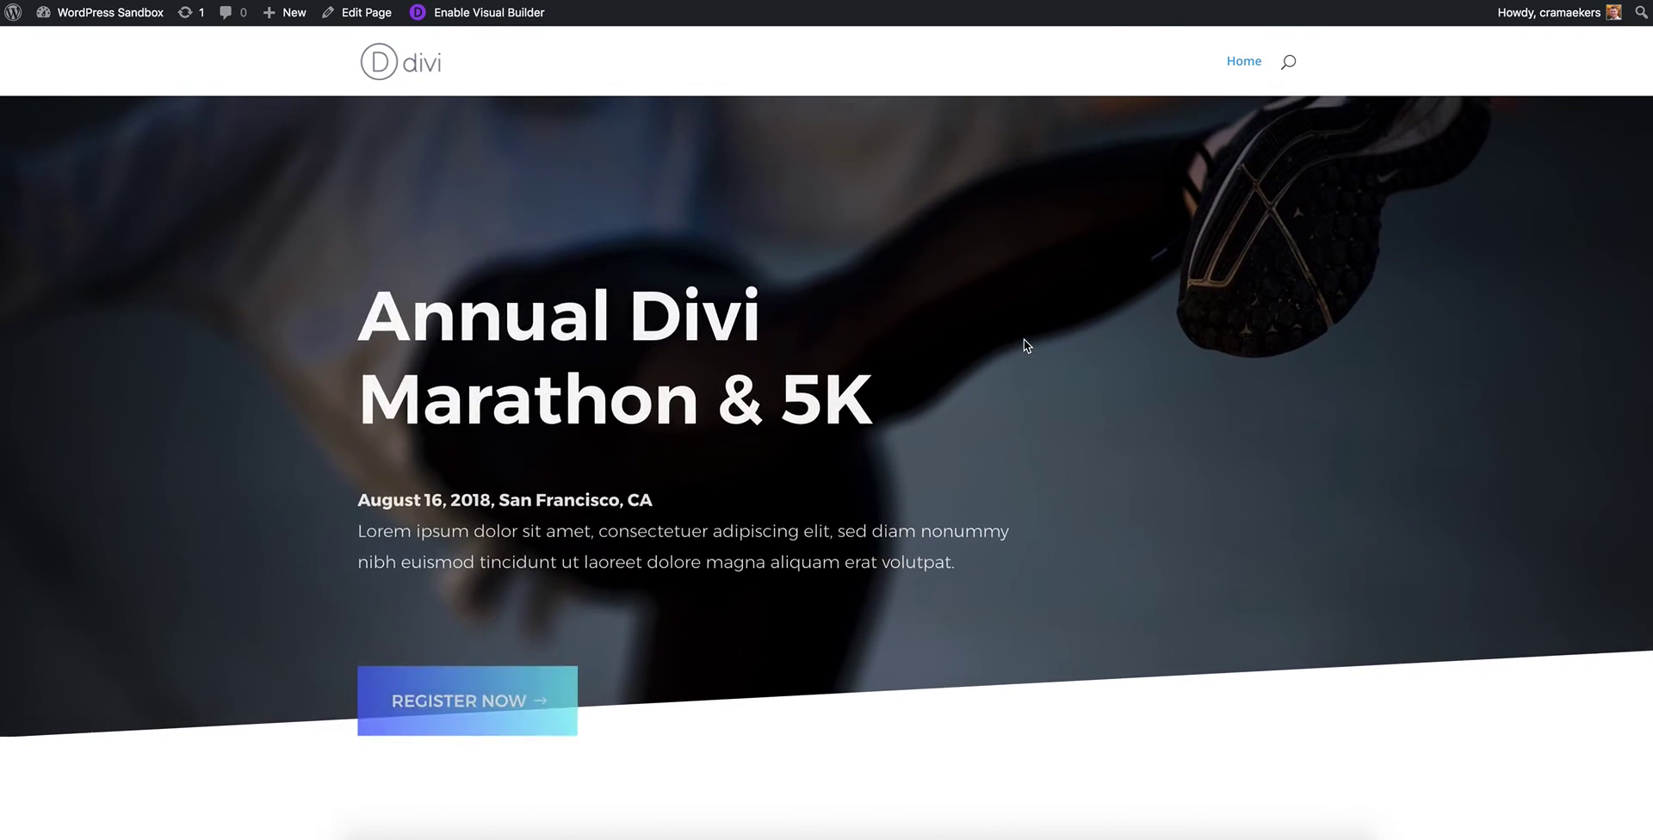
pyautogui.click(483, 708)
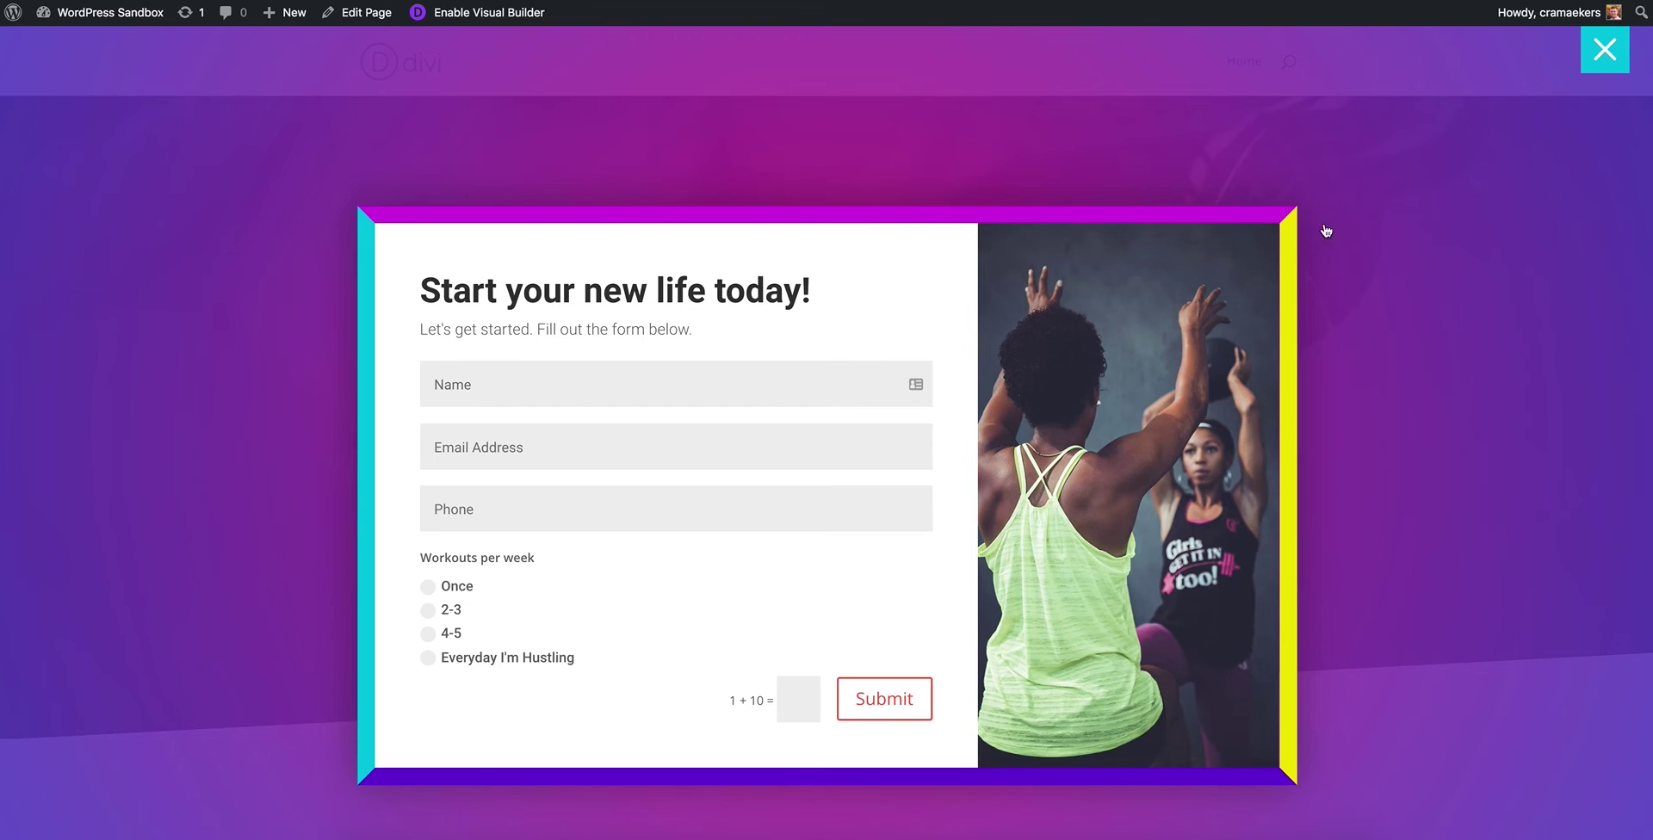
pyautogui.click(1597, 54)
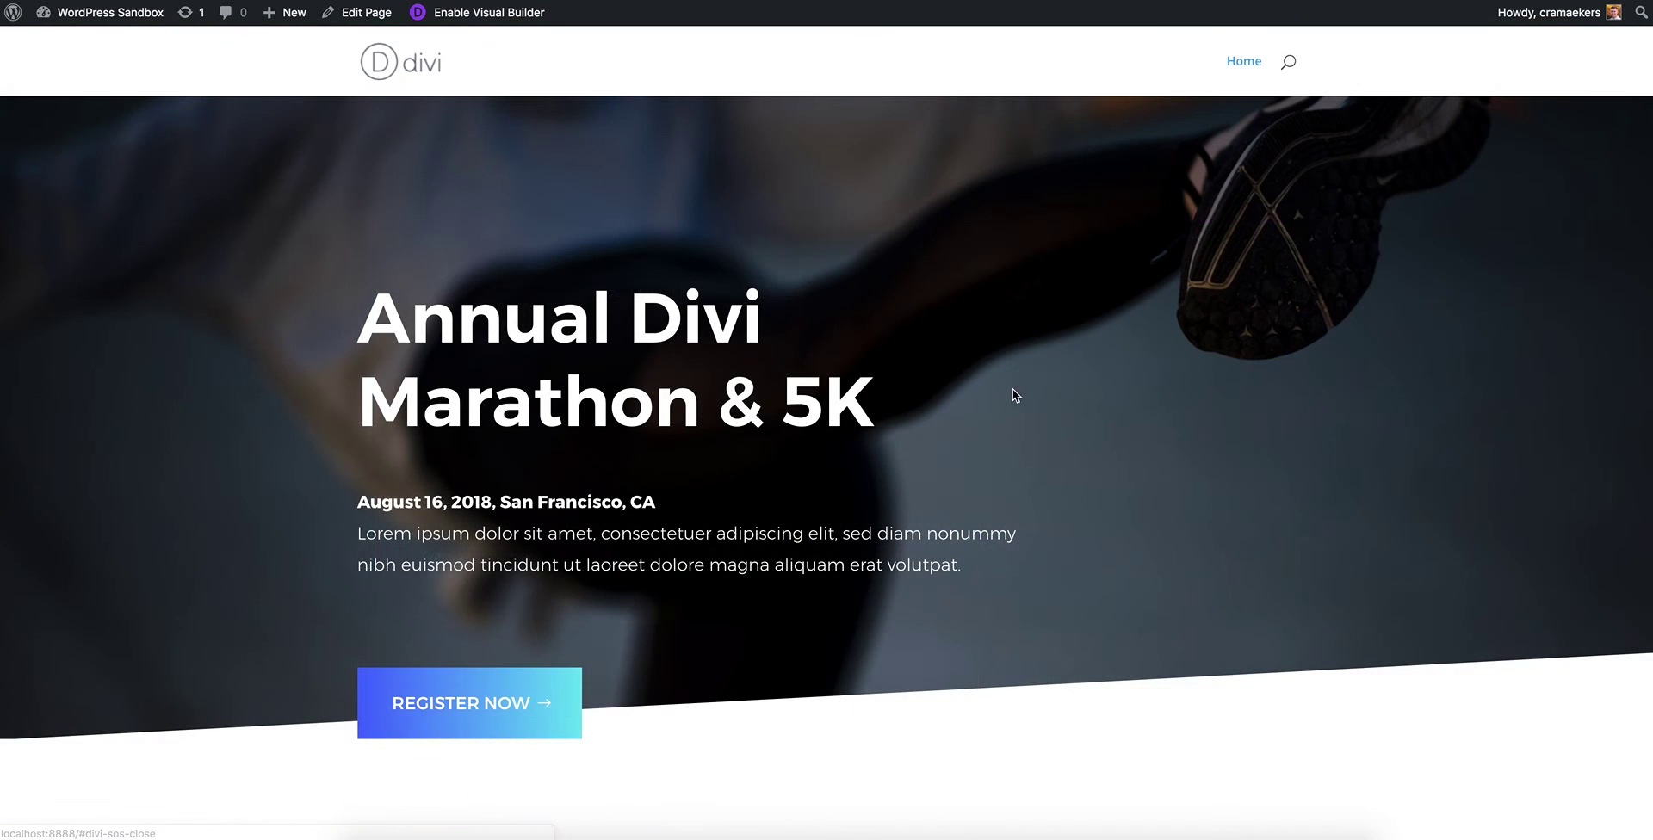
pyautogui.click(535, 700)
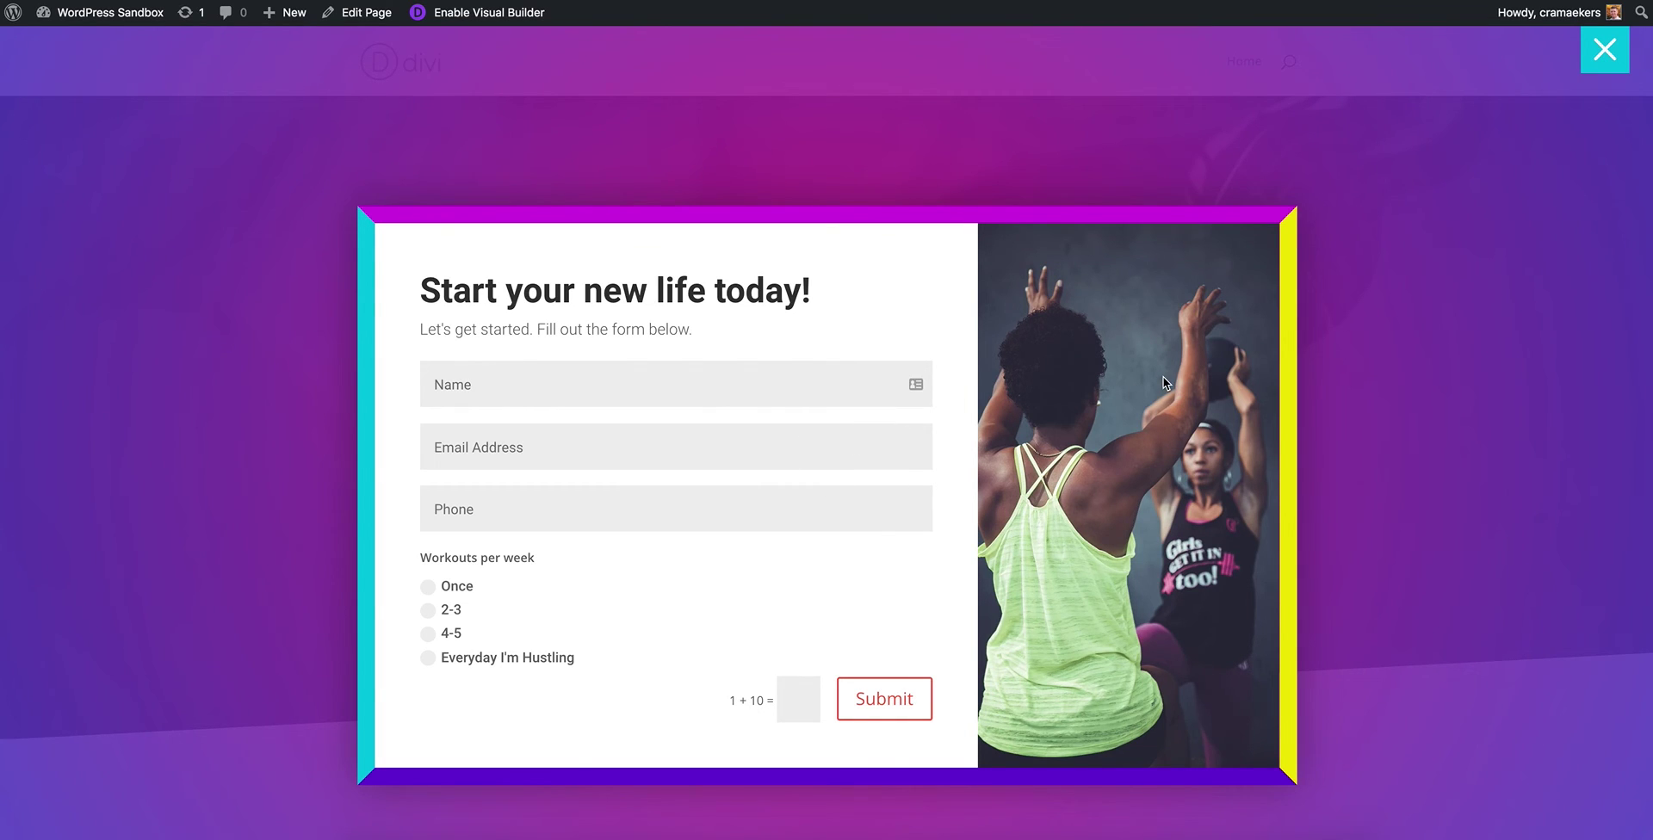
pyautogui.click(1603, 52)
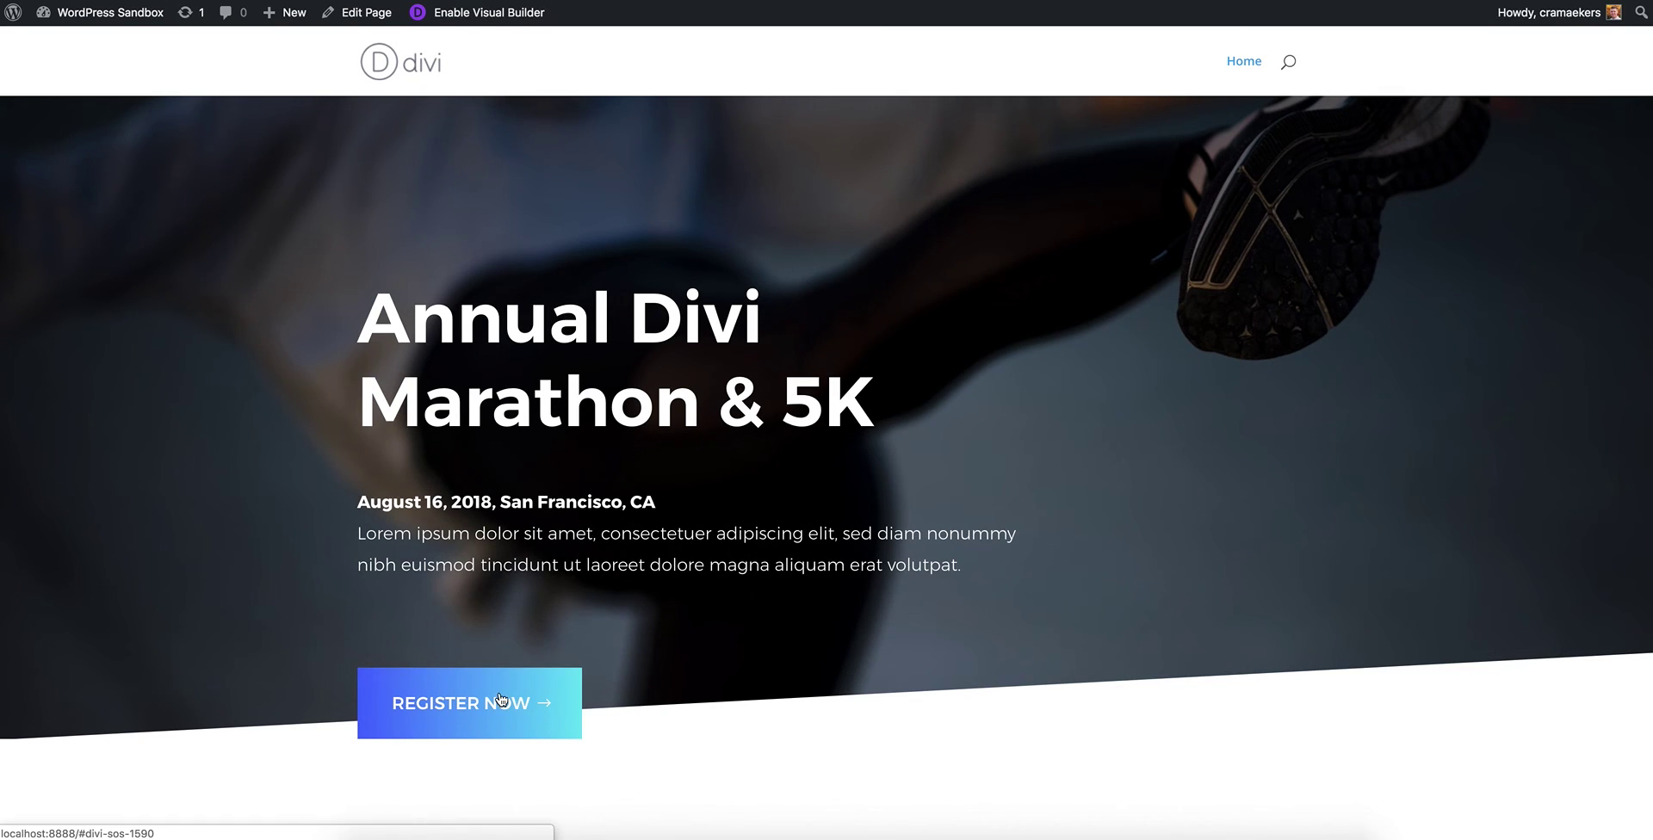
pyautogui.scroll(-1, 731, 591)
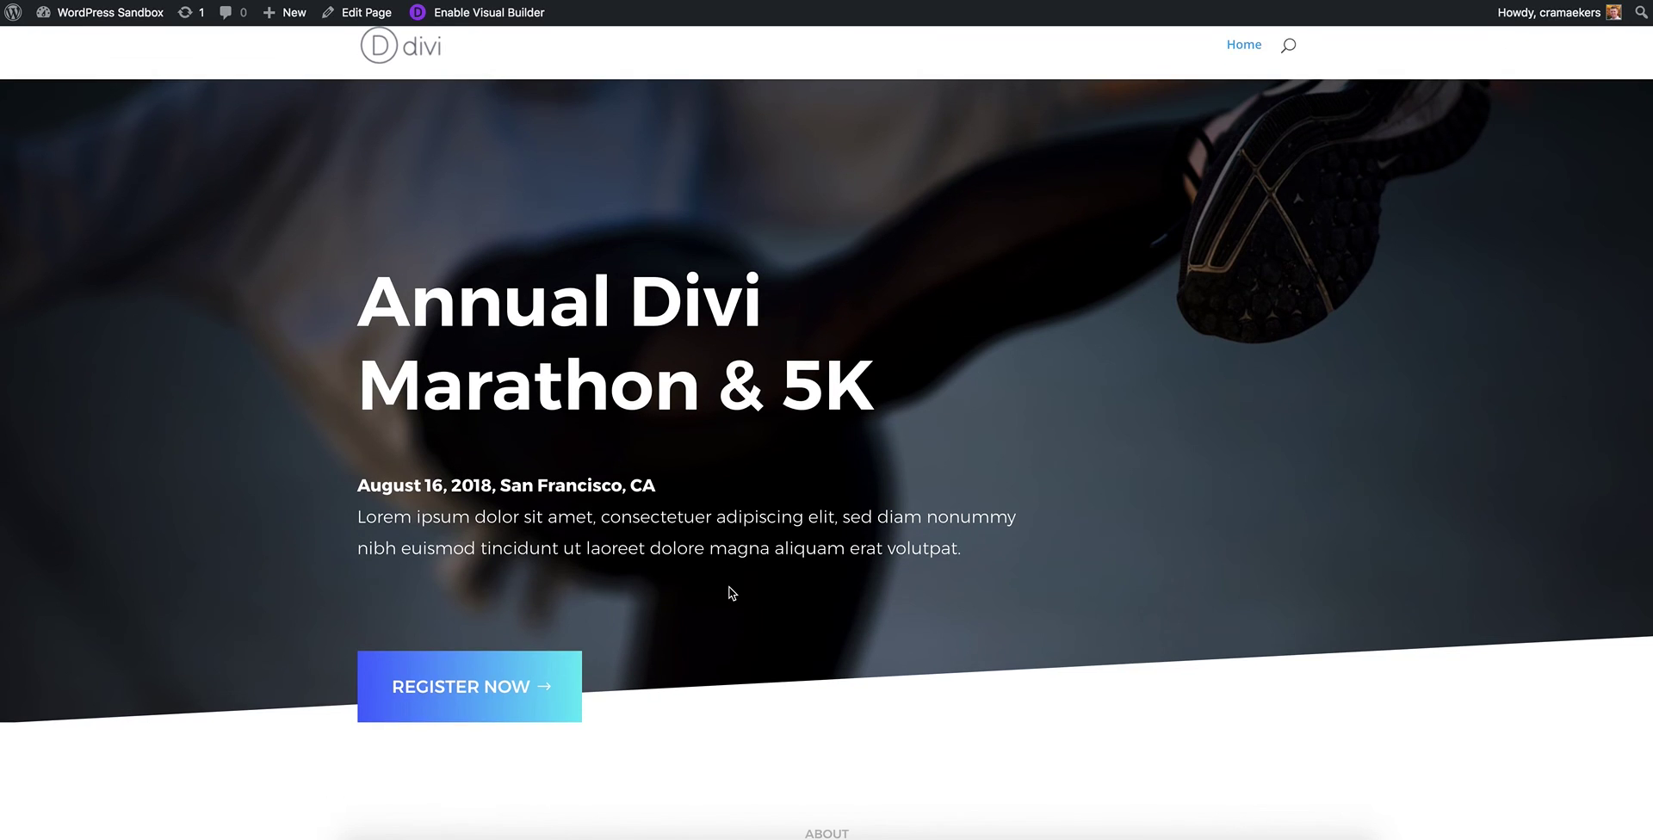
pyautogui.scroll(1, 726, 591)
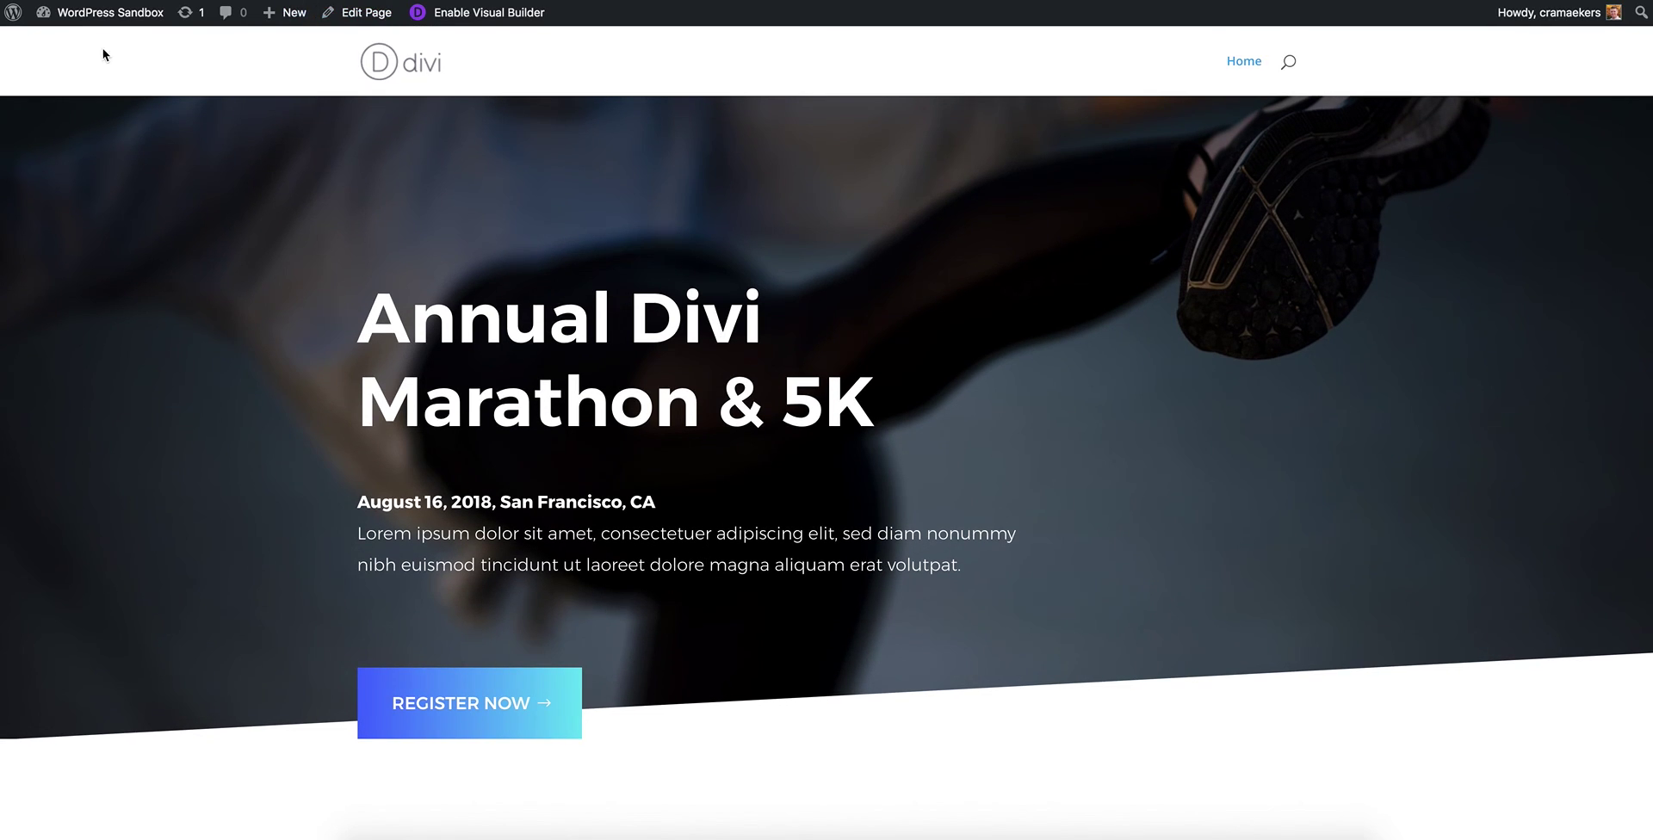
# - From the Dashboard, go to Divi > SOS to list the SOS layouts
pyautogui.click(138, 39)
pyautogui.moveTo(74, 472)
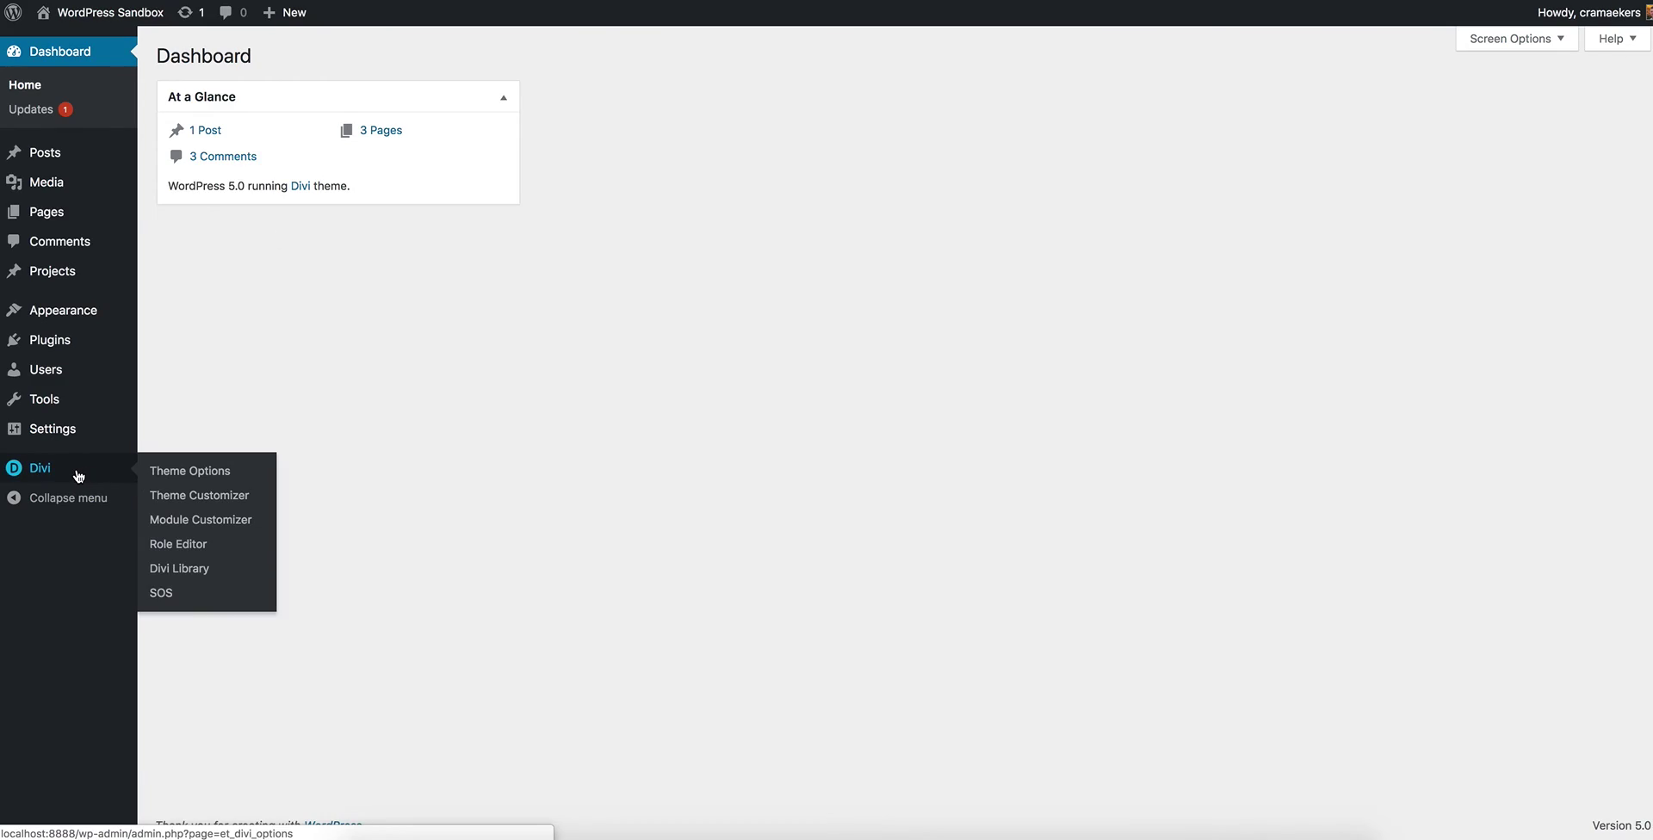
pyautogui.click(163, 592)
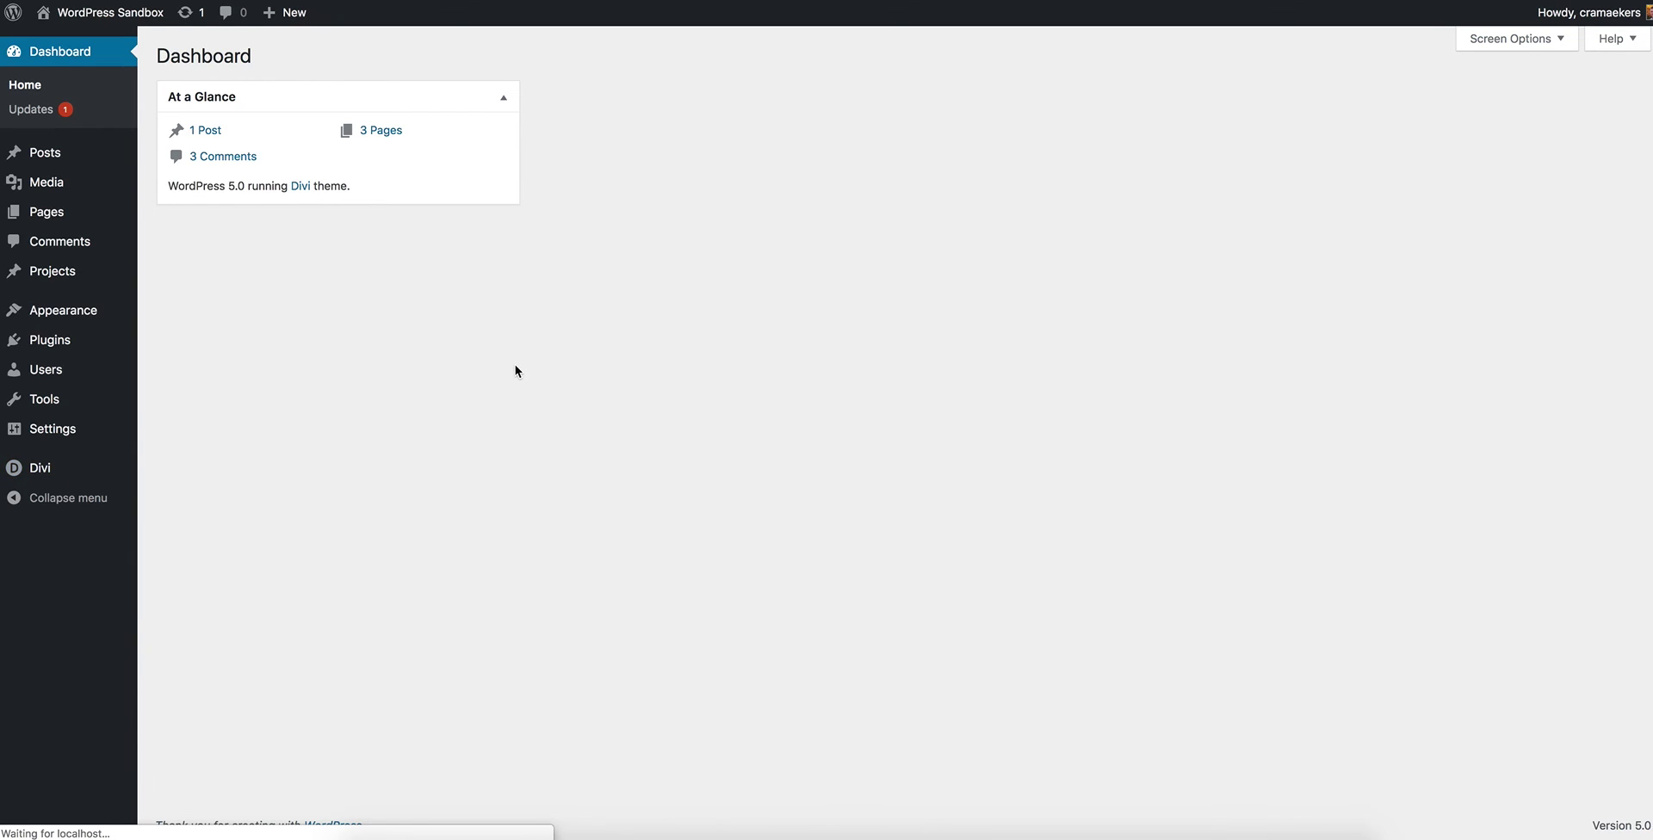